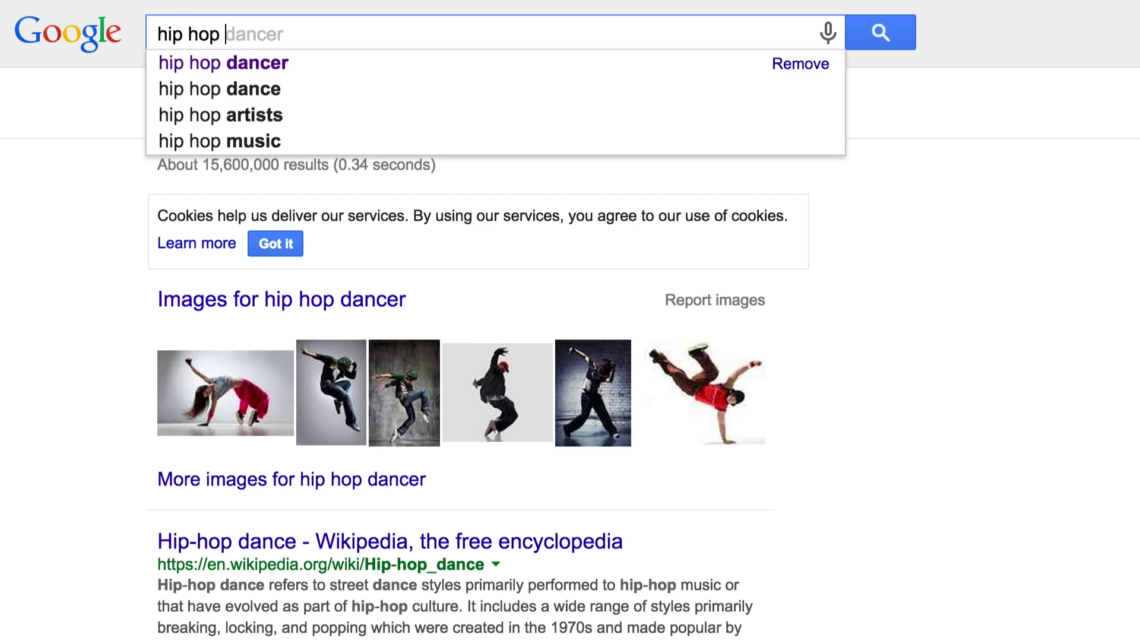
# - Search Google Images for 'hip hop dancer', filtered to large images only
pyautogui.write('r')
pyautogui.press('Return')
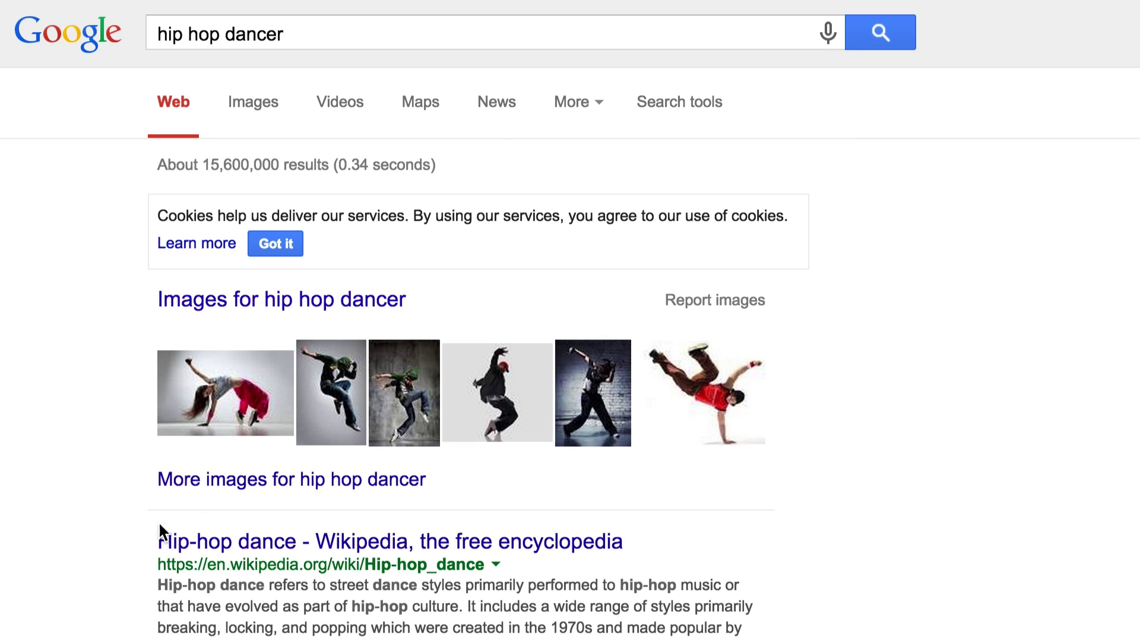
pyautogui.click(252, 119)
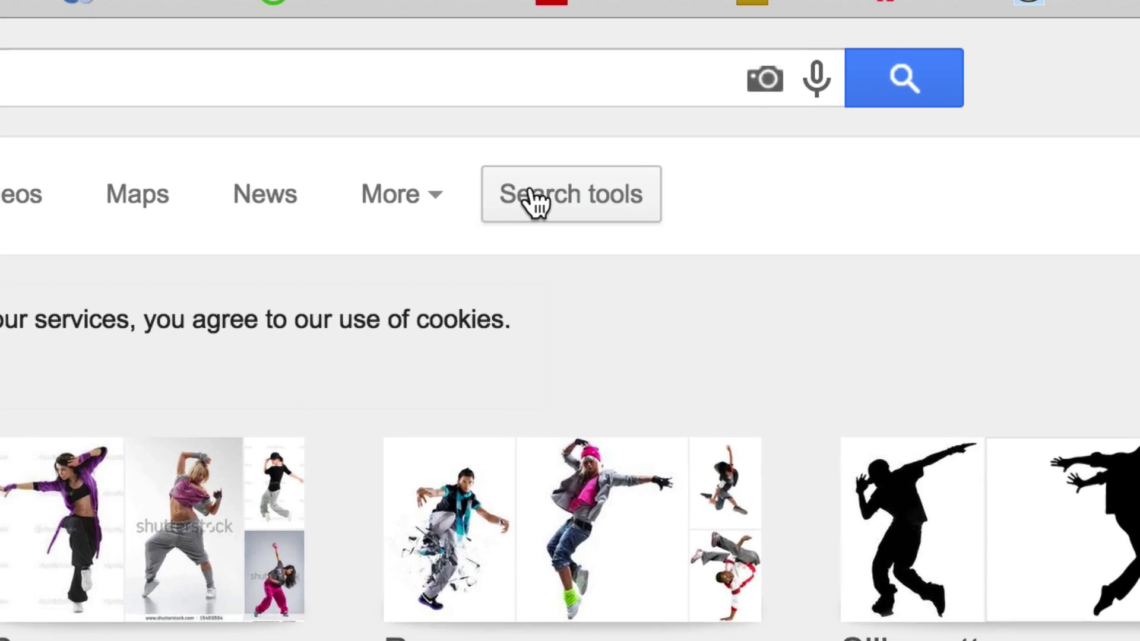
pyautogui.click(658, 104)
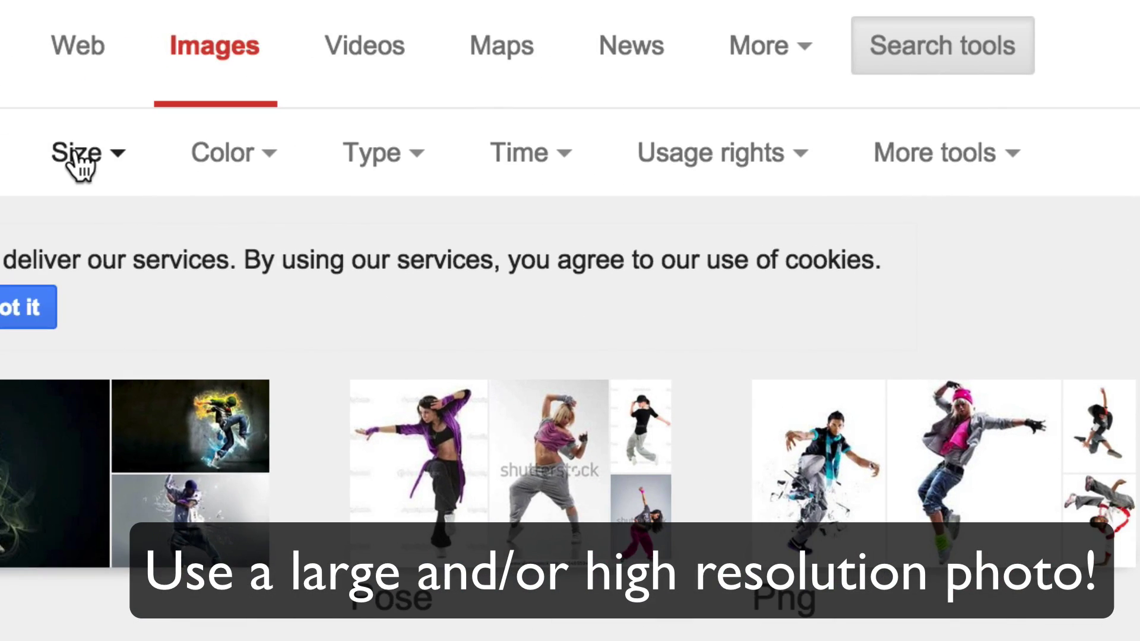
pyautogui.click(77, 156)
pyautogui.moveTo(113, 456)
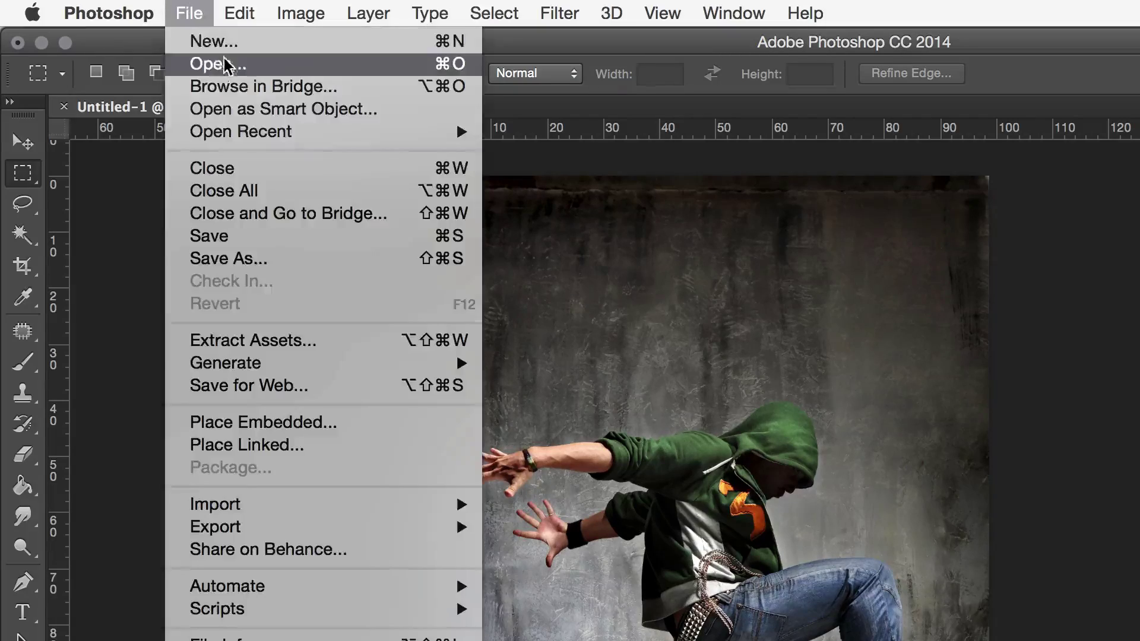
# - Create a white 1000 × 1000 px document and convert its Background into Layer 0
pyautogui.click(237, 48)
pyautogui.press('Tab')
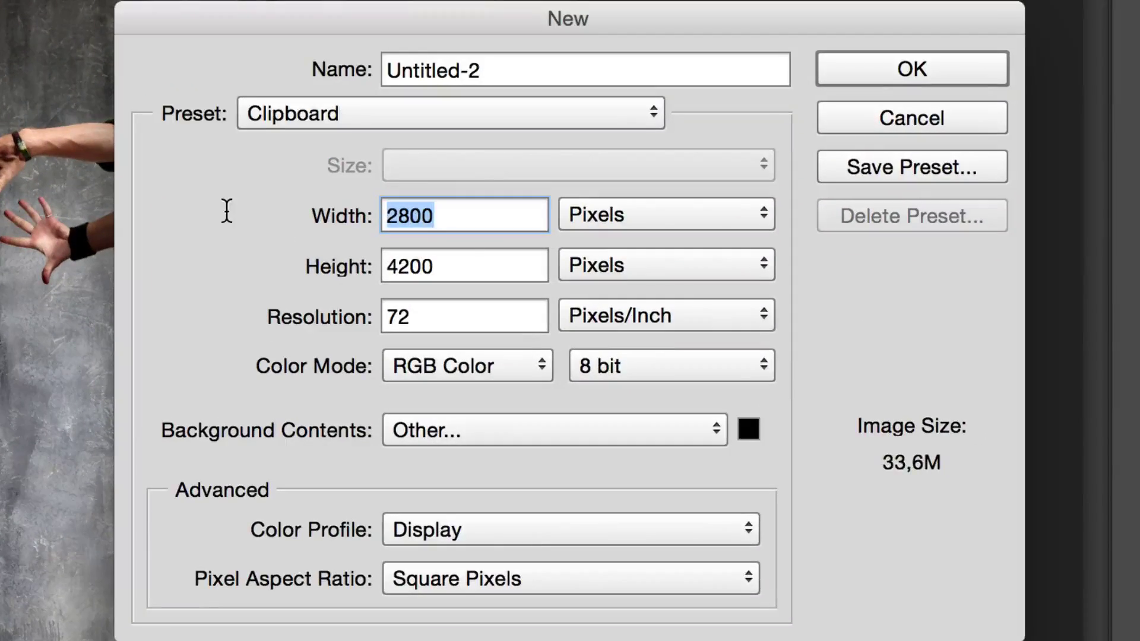
pyautogui.write('1000')
pyautogui.press('Tab')
pyautogui.write('1000')
pyautogui.click(545, 433)
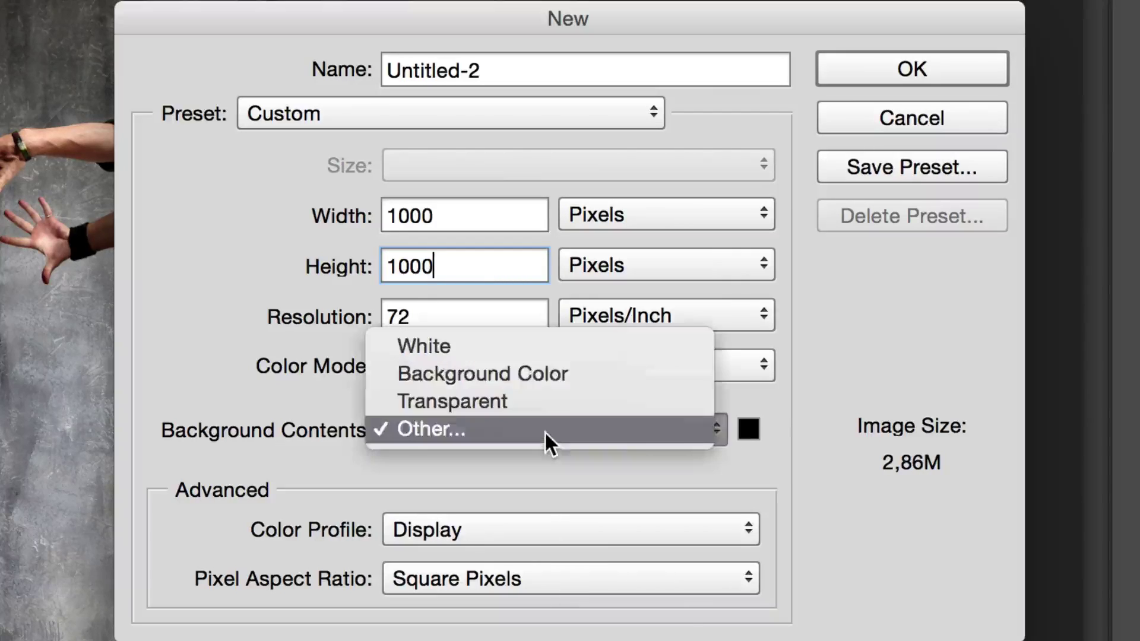
pyautogui.click(505, 355)
pyautogui.click(866, 72)
pyautogui.doubleClick(942, 270)
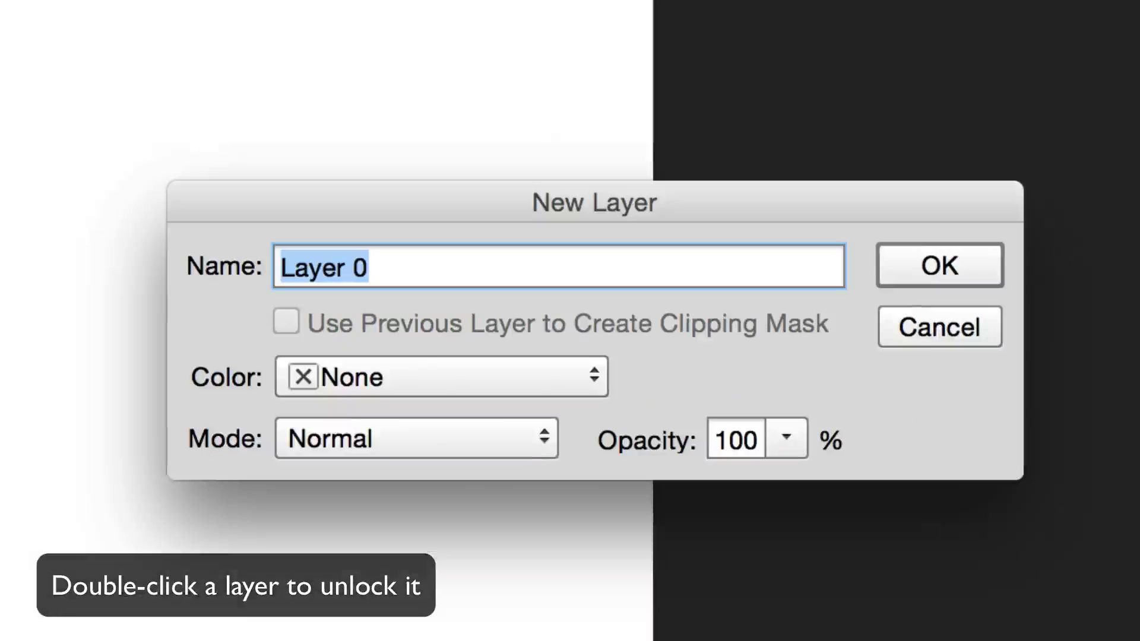
pyautogui.click(909, 274)
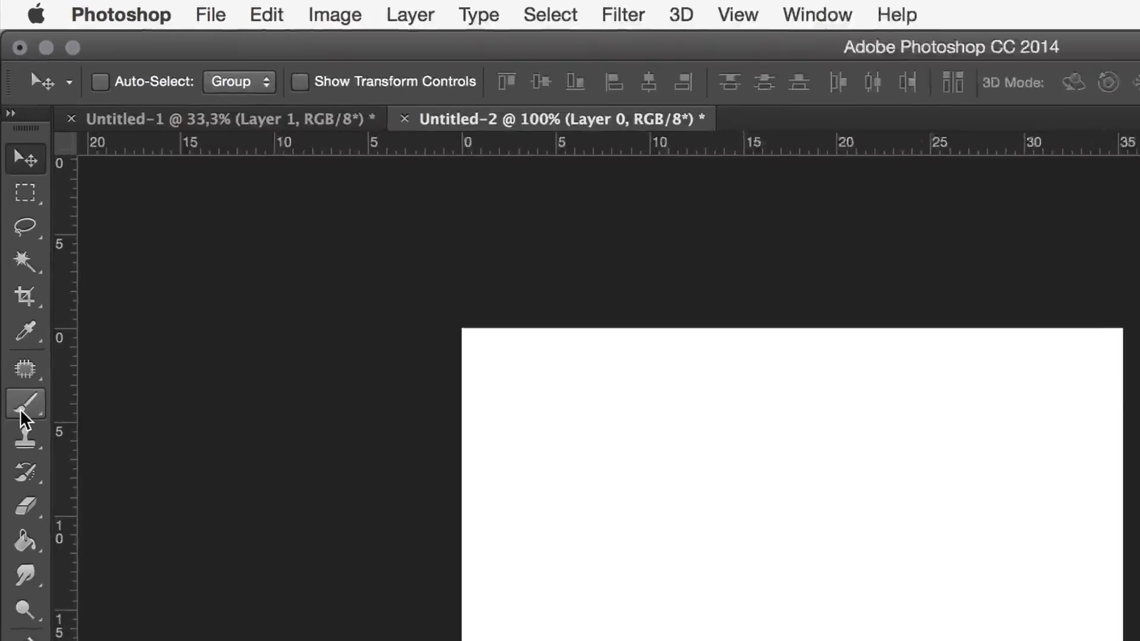
# - Load Thick Heavy Brushes and pick the 111 px brush, shrunk to about 14 px
pyautogui.click(16, 242)
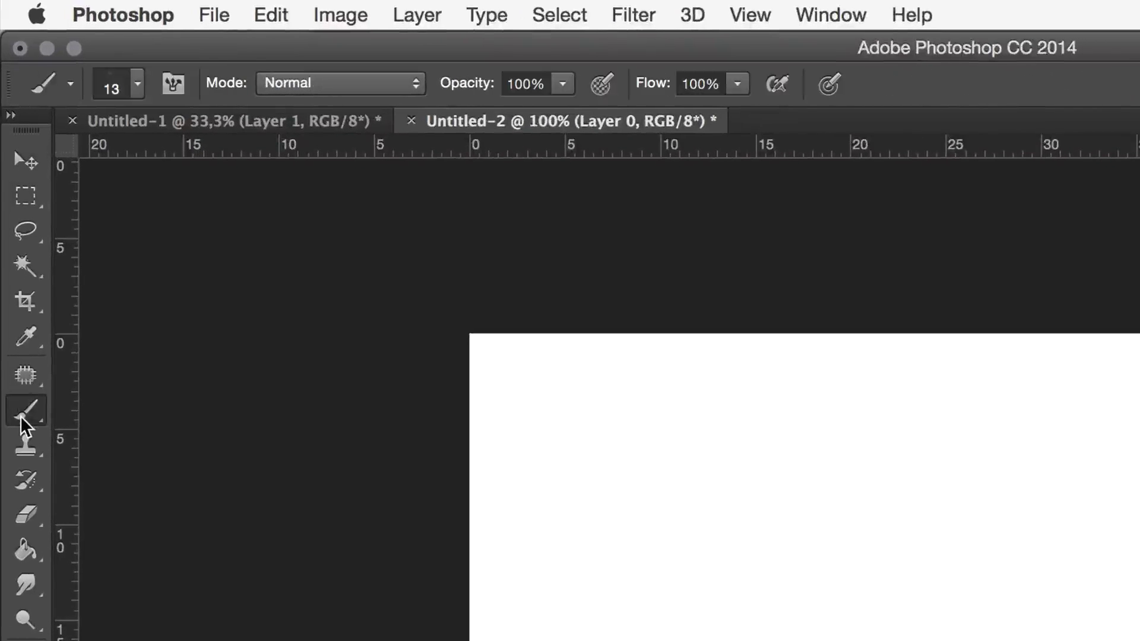
pyautogui.click(137, 83)
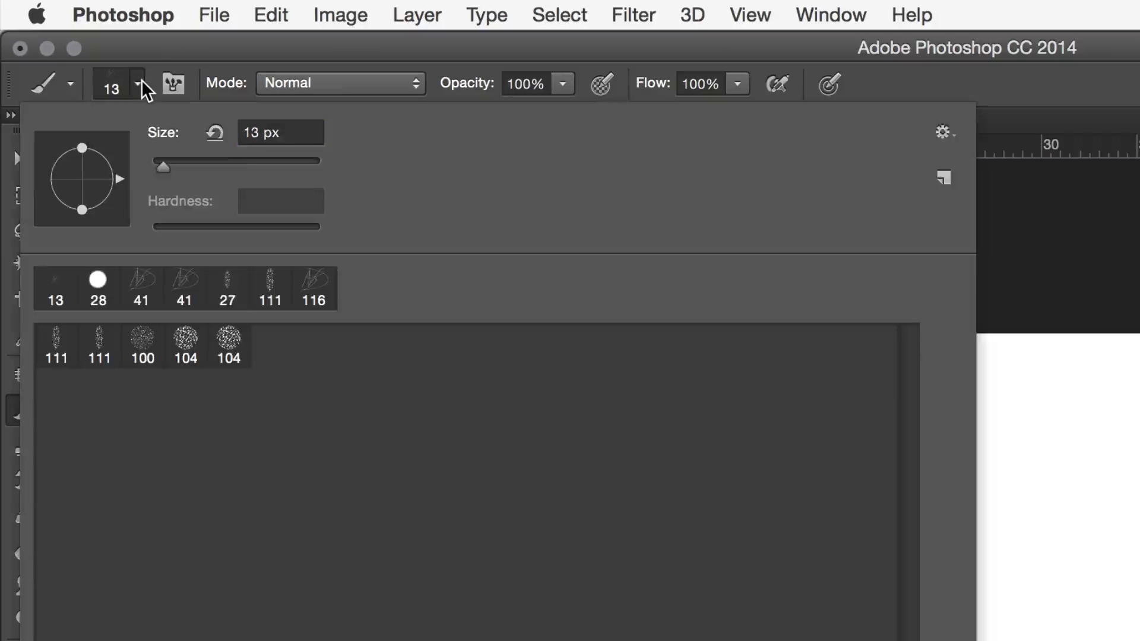
pyautogui.click(945, 135)
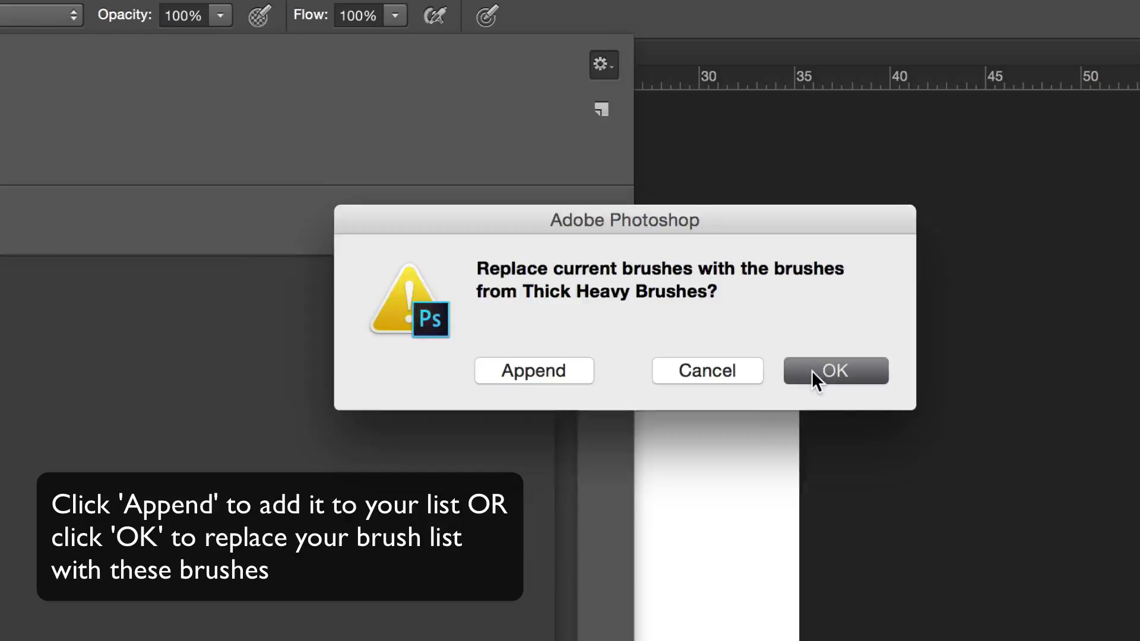
pyautogui.click(812, 372)
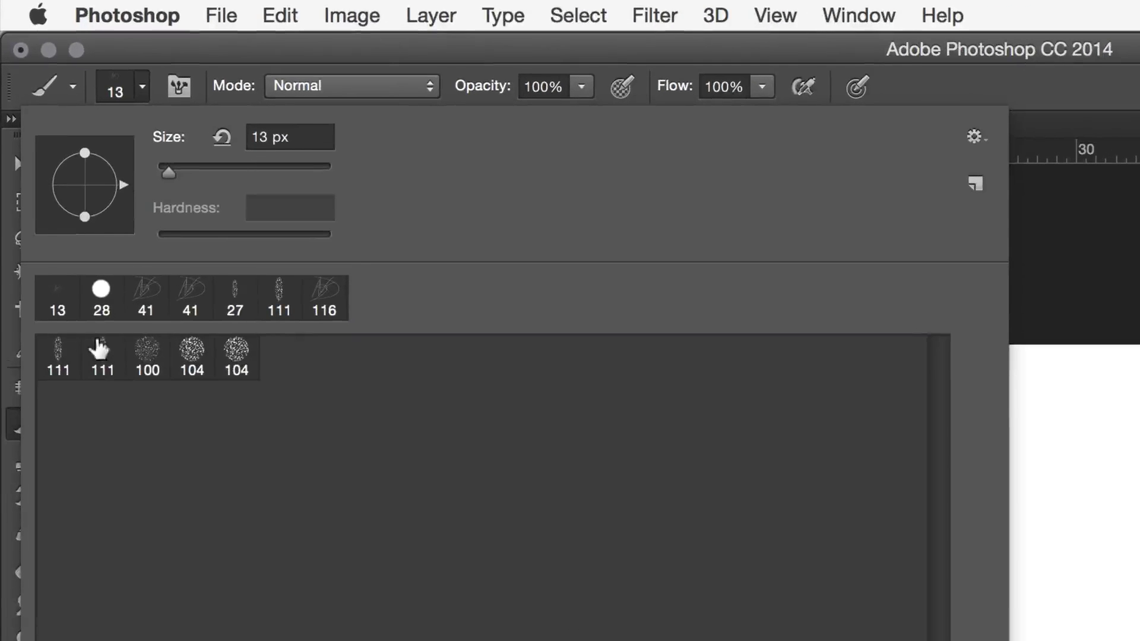
pyautogui.click(60, 212)
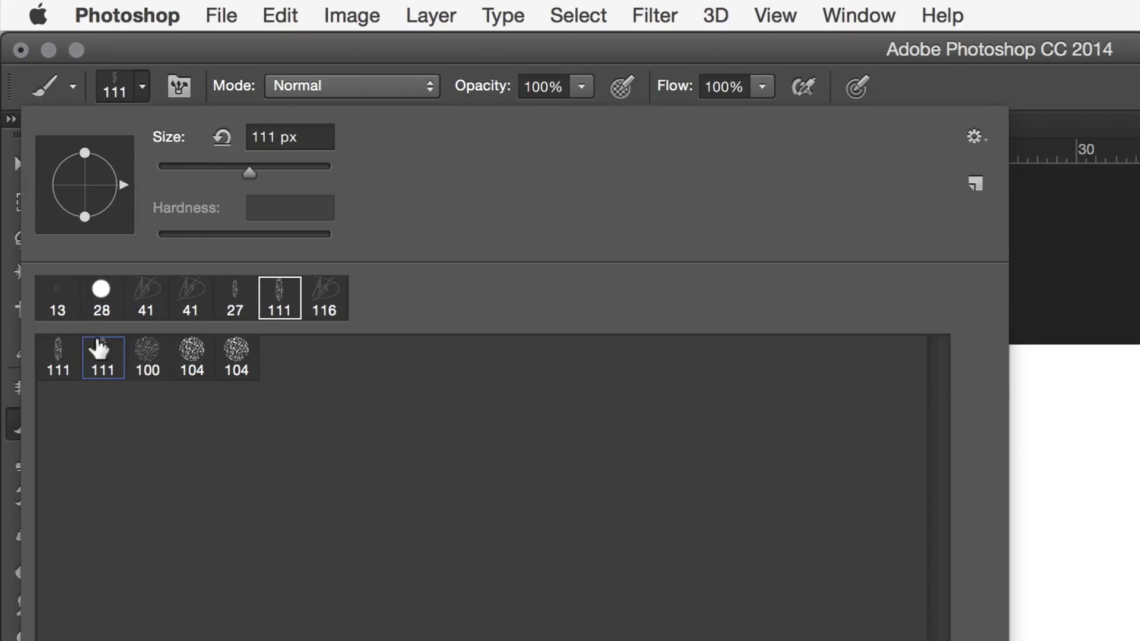
pyautogui.moveTo(204, 178)
pyautogui.mouseDown()
pyautogui.moveTo(161, 173)
pyautogui.moveTo(172, 179)
pyautogui.mouseUp()
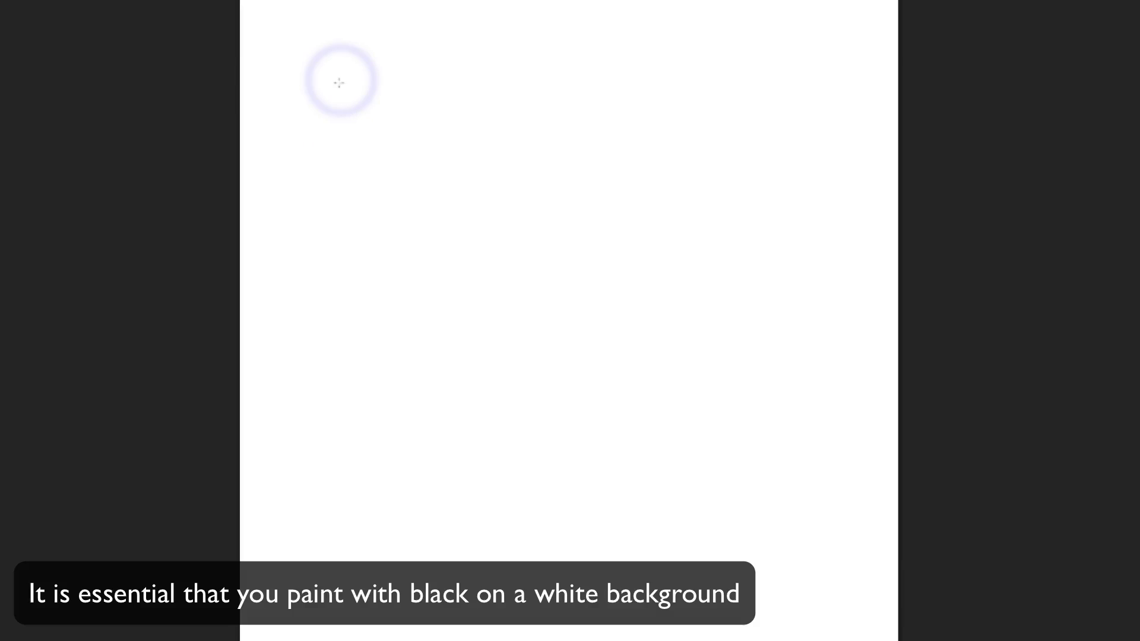
# - Paint a black zig-zag scribble across the canvas, undoing an earlier L-shaped stroke
pyautogui.moveTo(338, 249)
pyautogui.mouseDown()
pyautogui.moveTo(493, 421)
pyautogui.moveTo(591, 447)
pyautogui.mouseUp()
pyautogui.hotkey('ctrl', 'z')
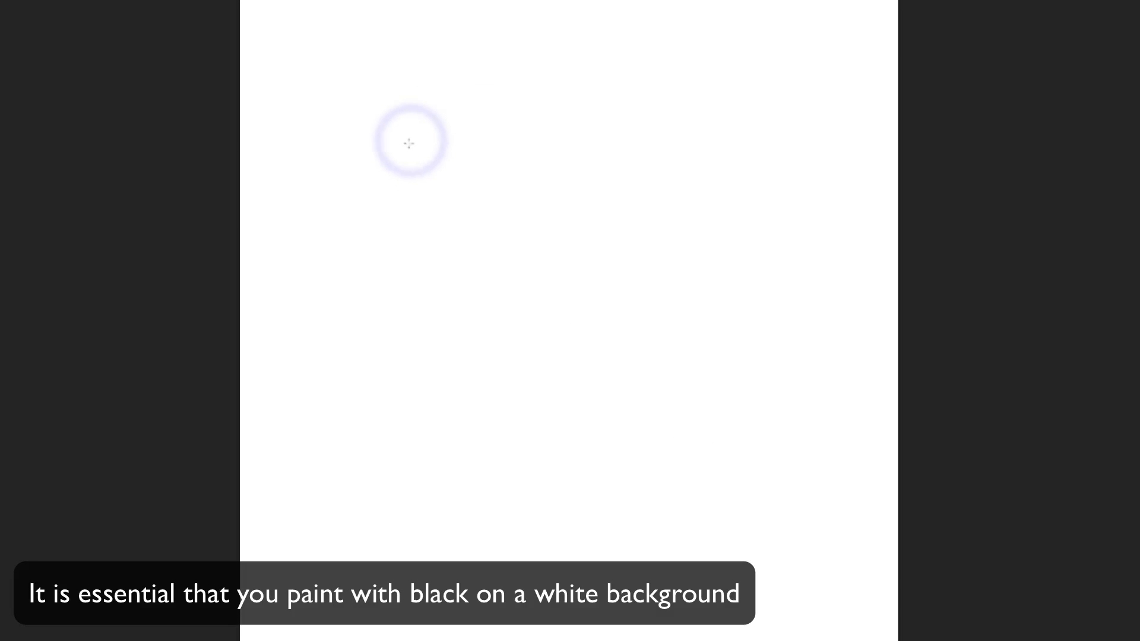
pyautogui.moveTo(412, 141)
pyautogui.mouseDown()
pyautogui.moveTo(542, 420)
pyautogui.moveTo(766, 489)
pyautogui.mouseUp()
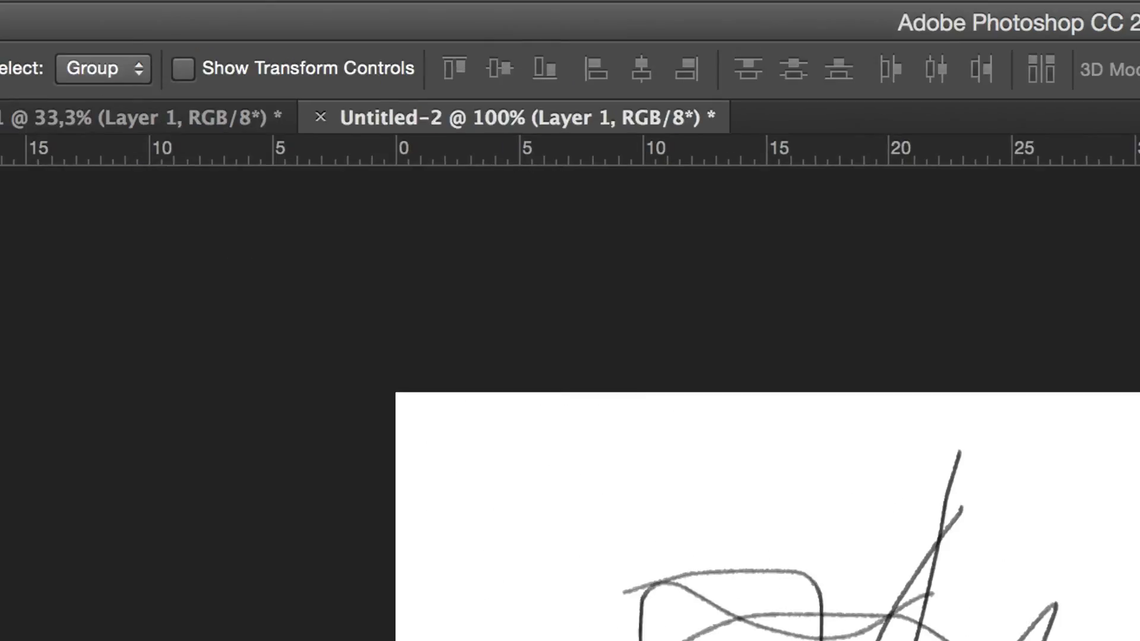
# - Fill the new layer with white
pyautogui.click(191, 13)
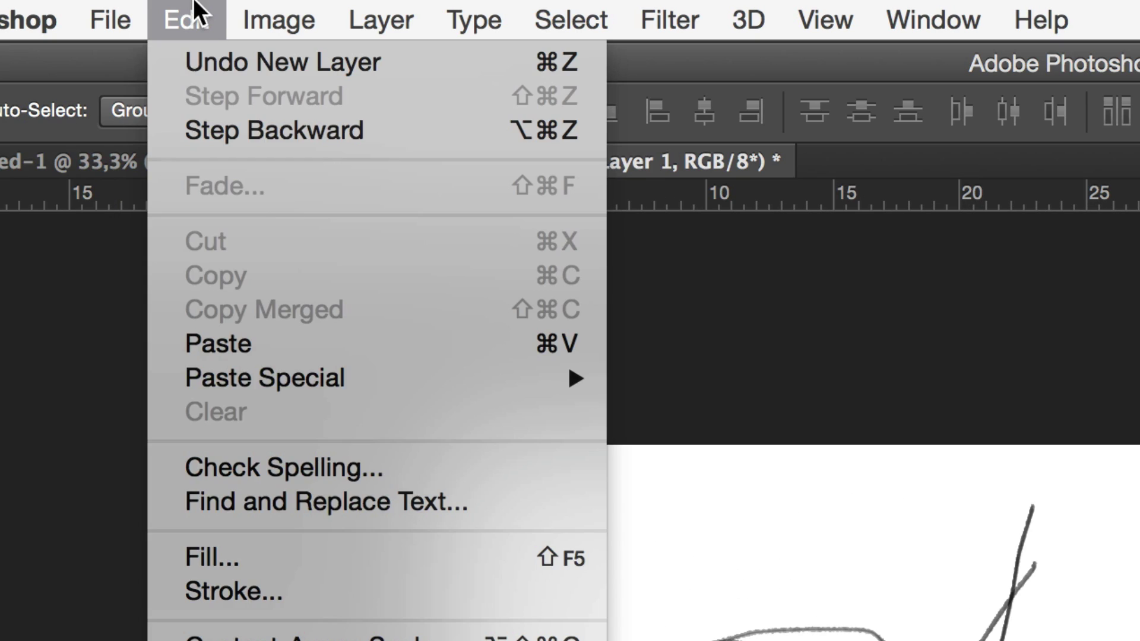
pyautogui.click(294, 557)
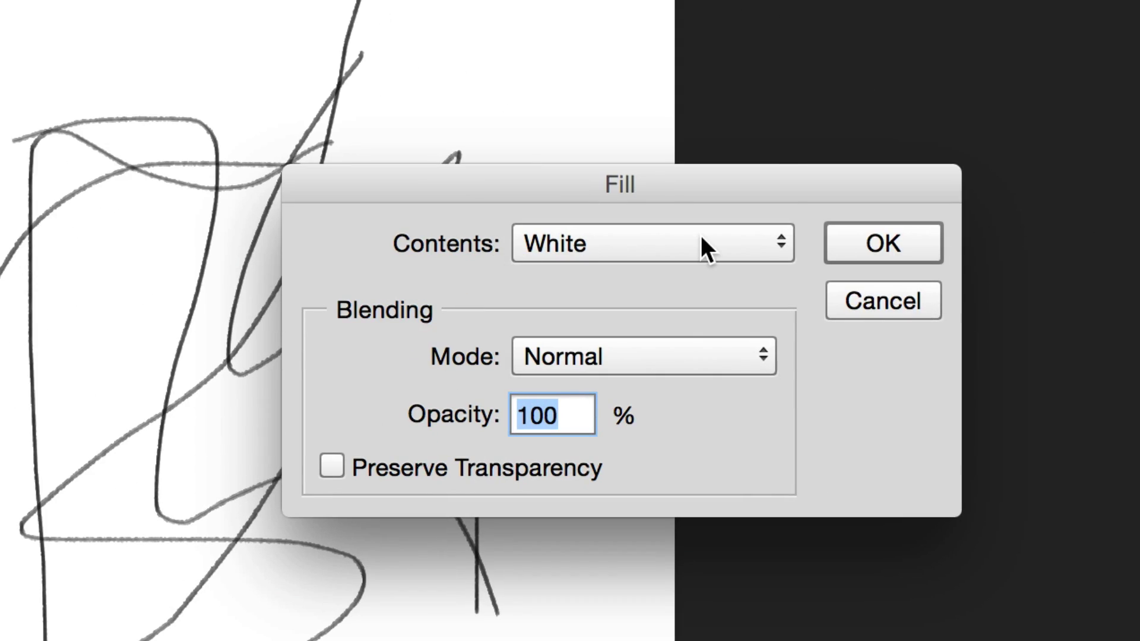
pyautogui.click(700, 235)
pyautogui.click(700, 235)
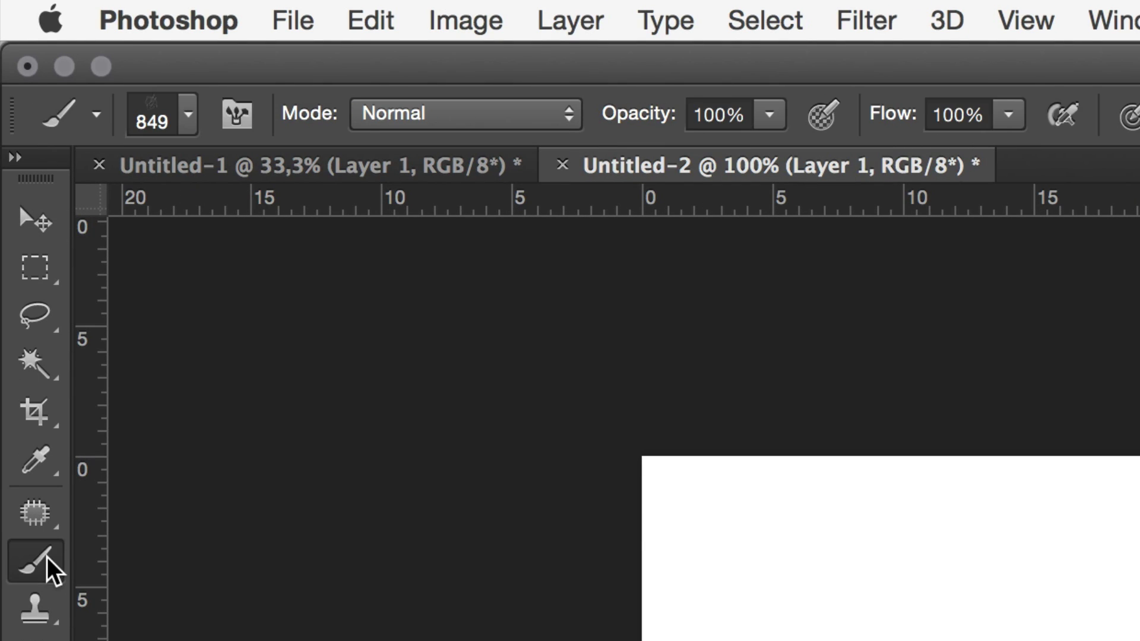
# - Select the 111 px pencil-like brush and set its size to 14 px
pyautogui.click(189, 115)
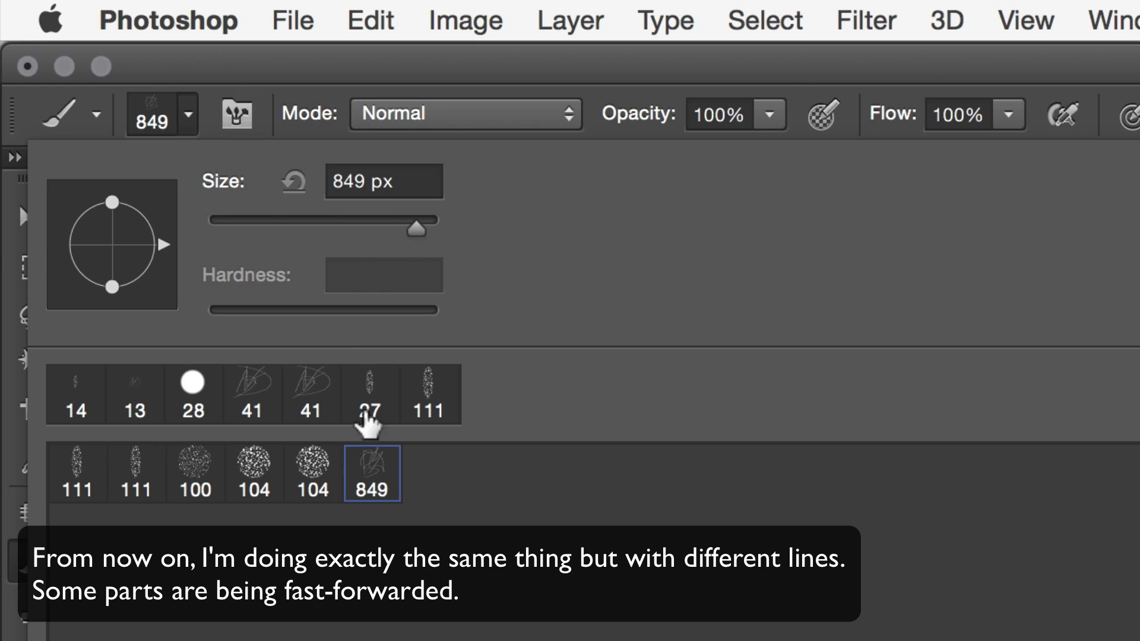
pyautogui.click(138, 475)
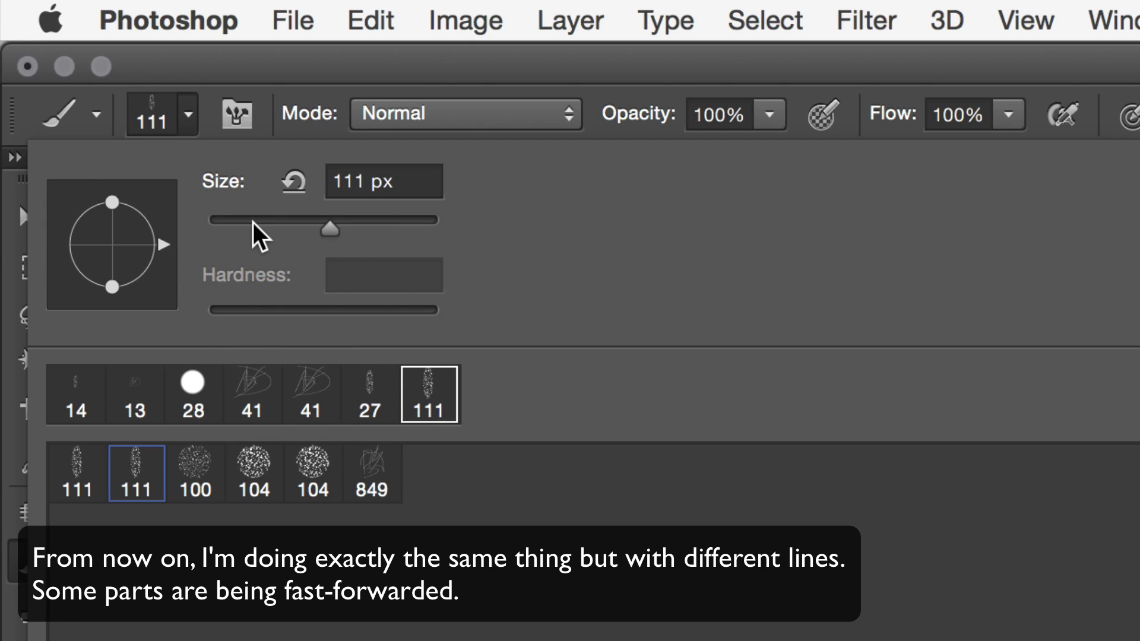
pyautogui.moveTo(251, 222); pyautogui.dragTo(224, 222)
pyautogui.press('Return')
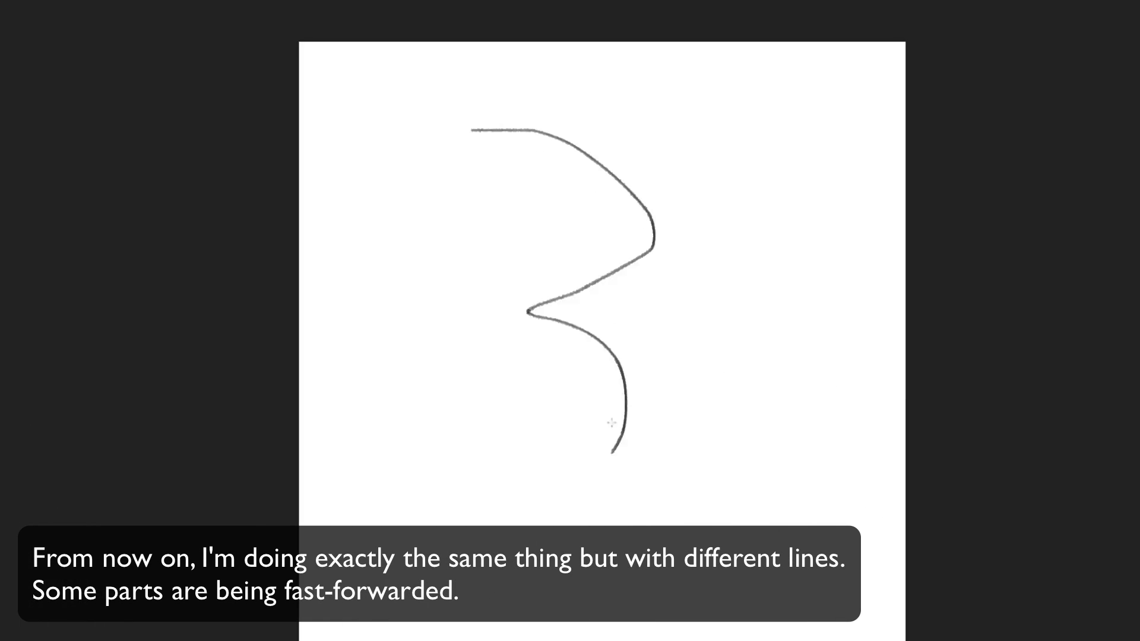
# - Draw five freehand scribble lines, including a long loop and a diagonal, across the canvas
pyautogui.moveTo(739, 152); pyautogui.dragTo(451, 526)
pyautogui.moveTo(789, 101); pyautogui.dragTo(508, 291)
pyautogui.moveTo(532, 71); pyautogui.dragTo(576, 556)
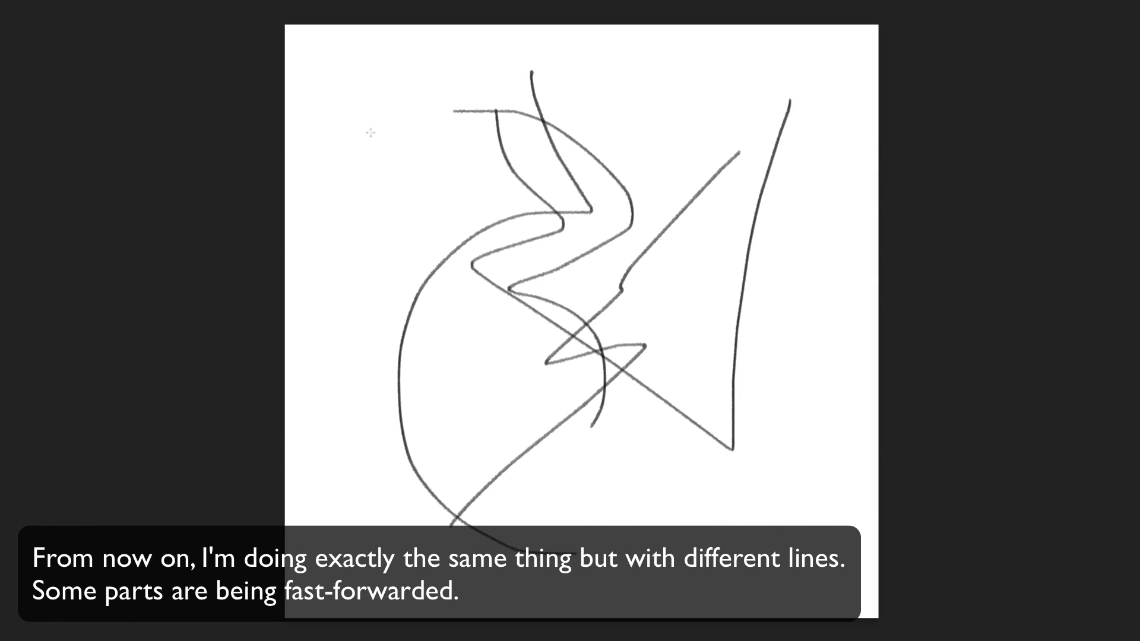
pyautogui.moveTo(372, 131); pyautogui.dragTo(662, 528)
pyautogui.moveTo(751, 538); pyautogui.dragTo(302, 125)
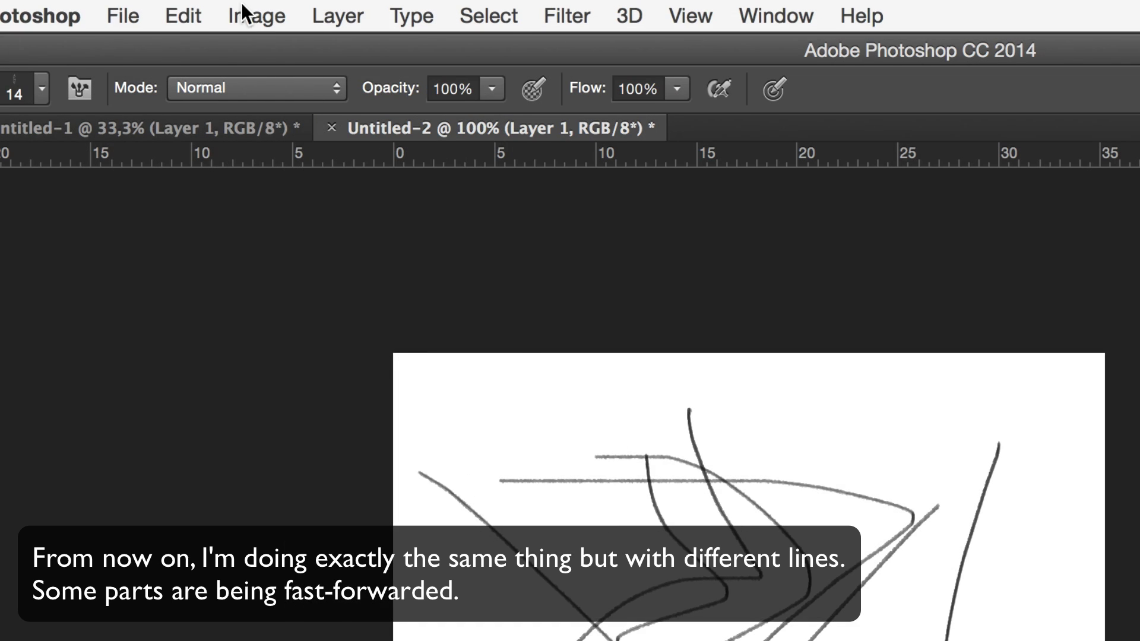
# - Define the scribbles as a new brush preset named Sketch 2
pyautogui.click(183, 16)
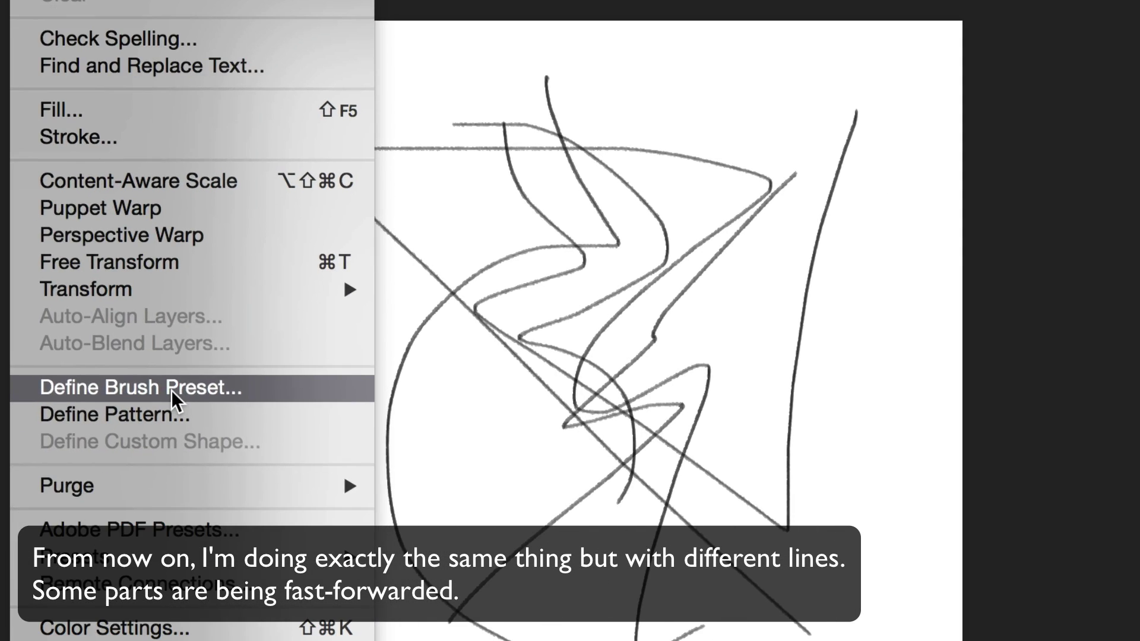
pyautogui.click(483, 640)
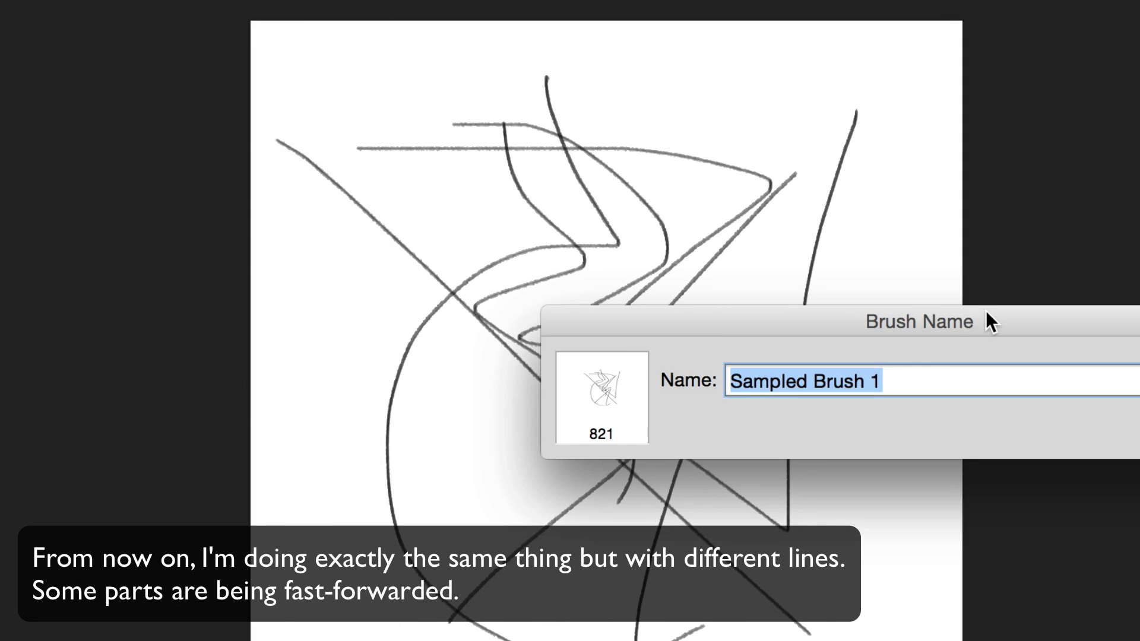
pyautogui.write('Sketch 2')
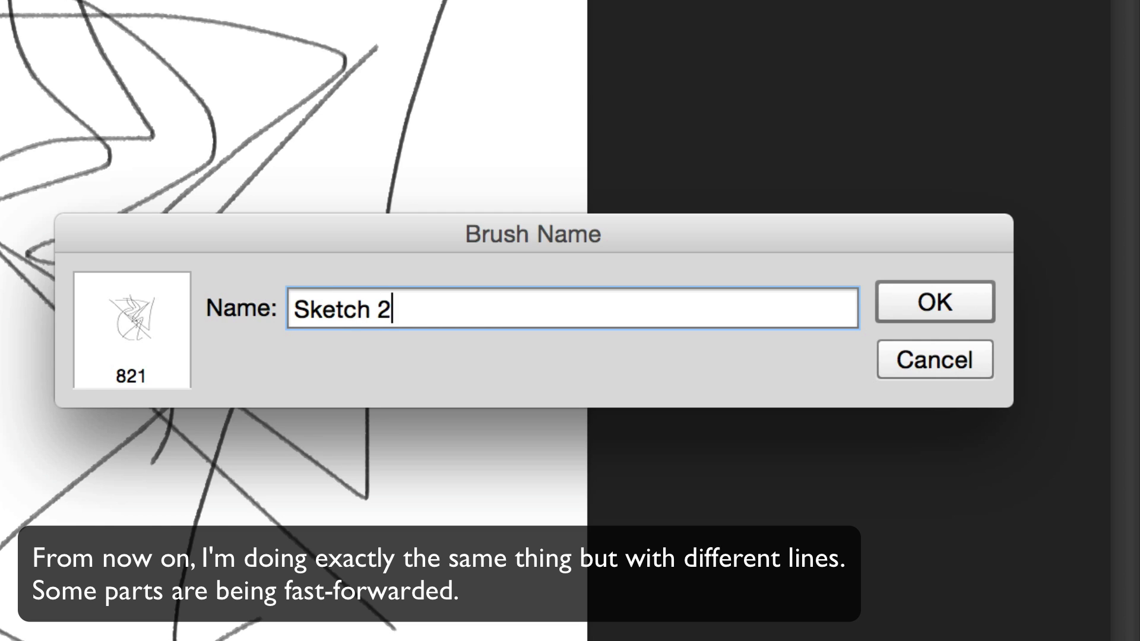
pyautogui.press('Return')
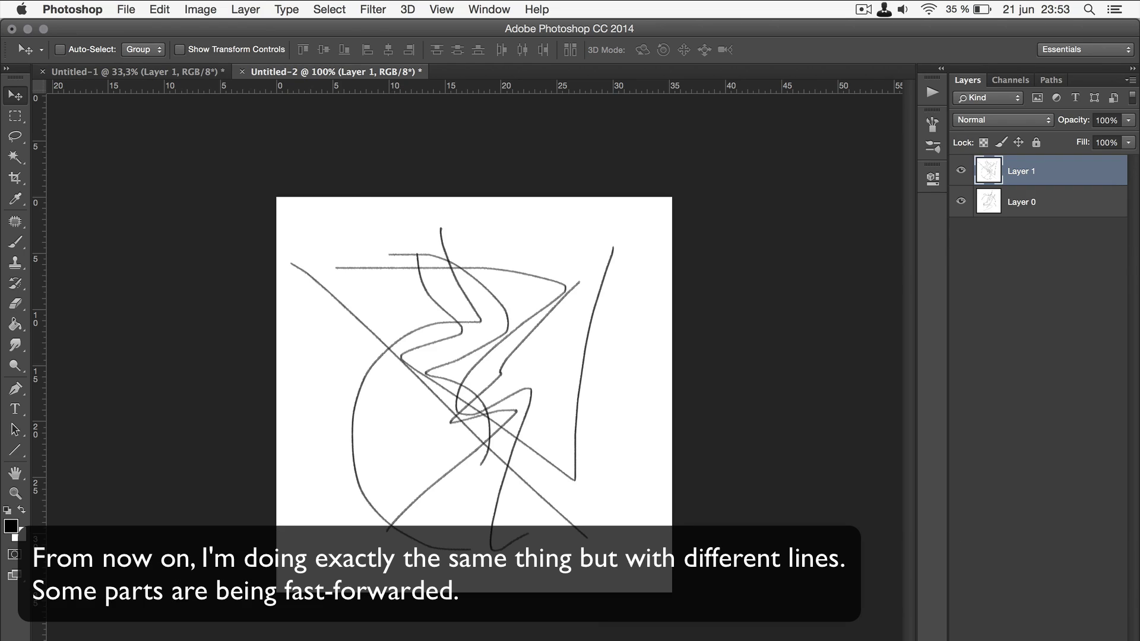
# - Add a white-filled Layer 2 and draw more scribbles on it with the small pencil brush
pyautogui.hotkey('ctrl', 'shift', 'alt', 'n')
pyautogui.hotkey('shift', 'F5')
pyautogui.press('Return')
pyautogui.press('b')
pyautogui.click(82, 50)
pyautogui.doubleClick(33, 169)
pyautogui.moveTo(560, 280); pyautogui.dragTo(425, 410)
pyautogui.moveTo(373, 332); pyautogui.dragTo(594, 523)
pyautogui.moveTo(452, 226); pyautogui.dragTo(286, 523)
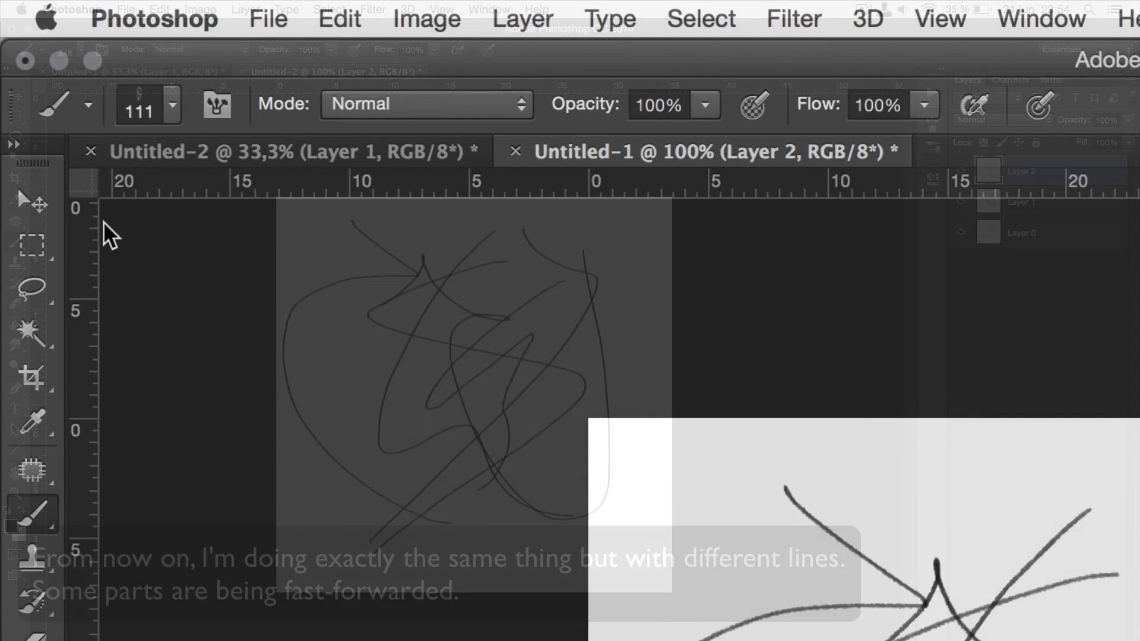
# - Choose the new 821 px scribble brush from the presets
pyautogui.click(80, 50)
pyautogui.click(334, 437)
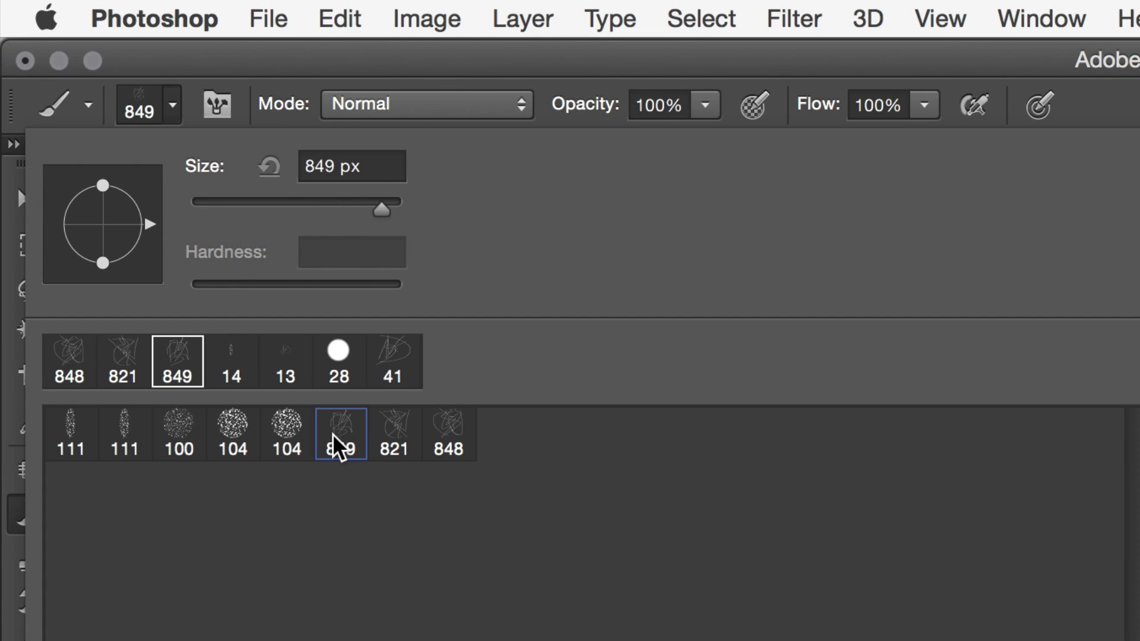
pyautogui.click(394, 439)
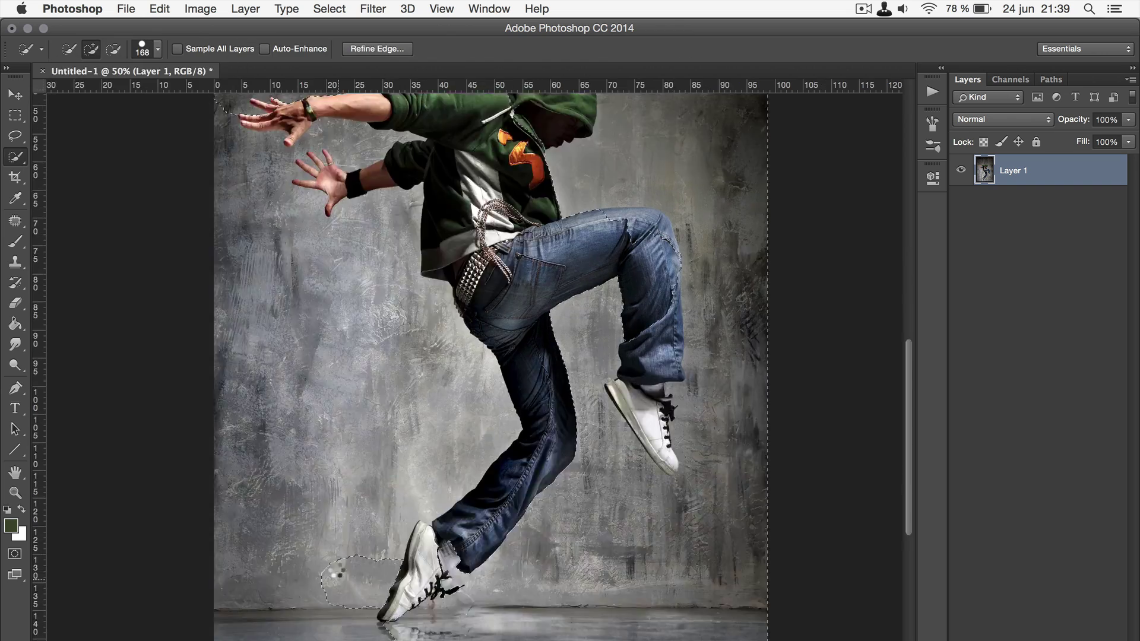
# - Paint additional scribble strokes over the dancer's lower leg
pyautogui.scroll(5, 331, 387)
pyautogui.scroll(-15, 330, 387)
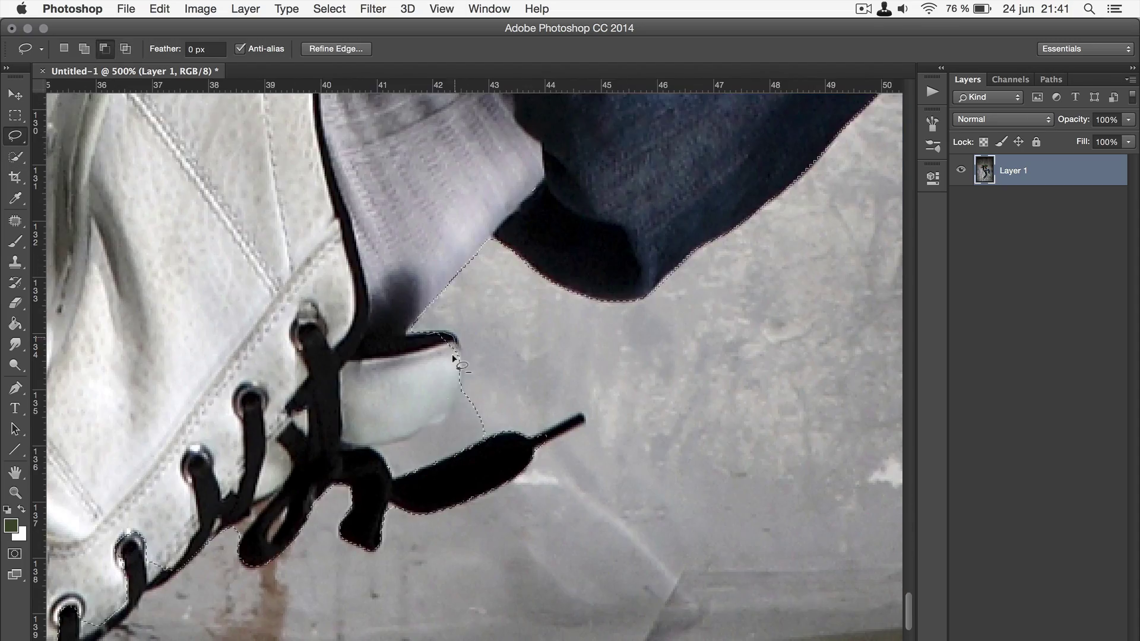
pyautogui.scroll(-2, 452, 354)
pyautogui.hscroll(-5, 451, 354)
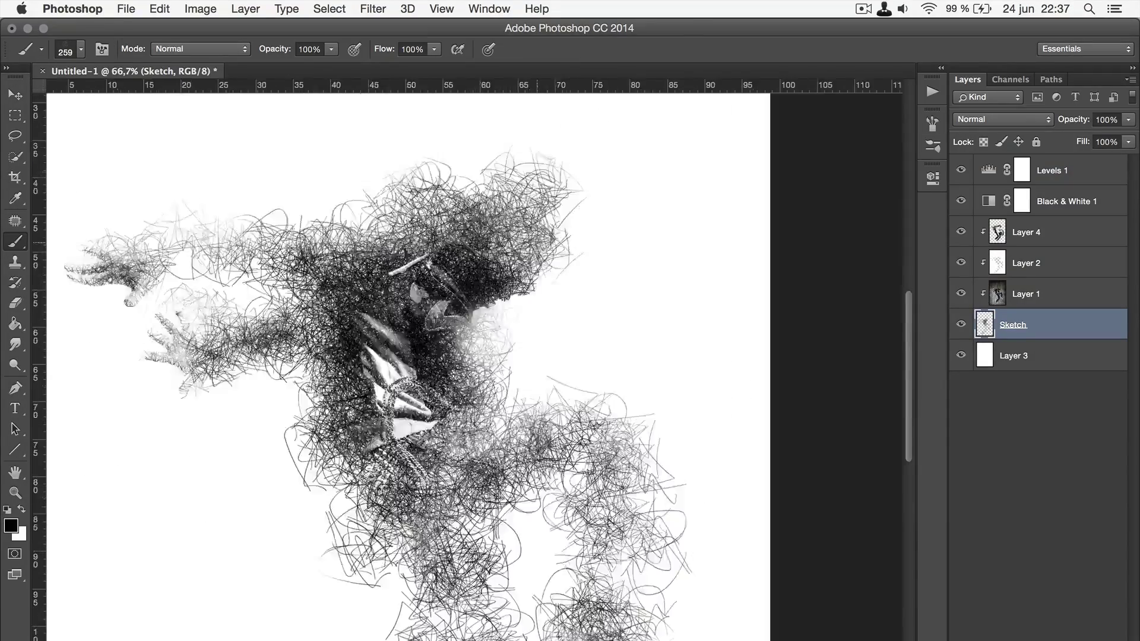
pyautogui.scroll(-5, 410, 357)
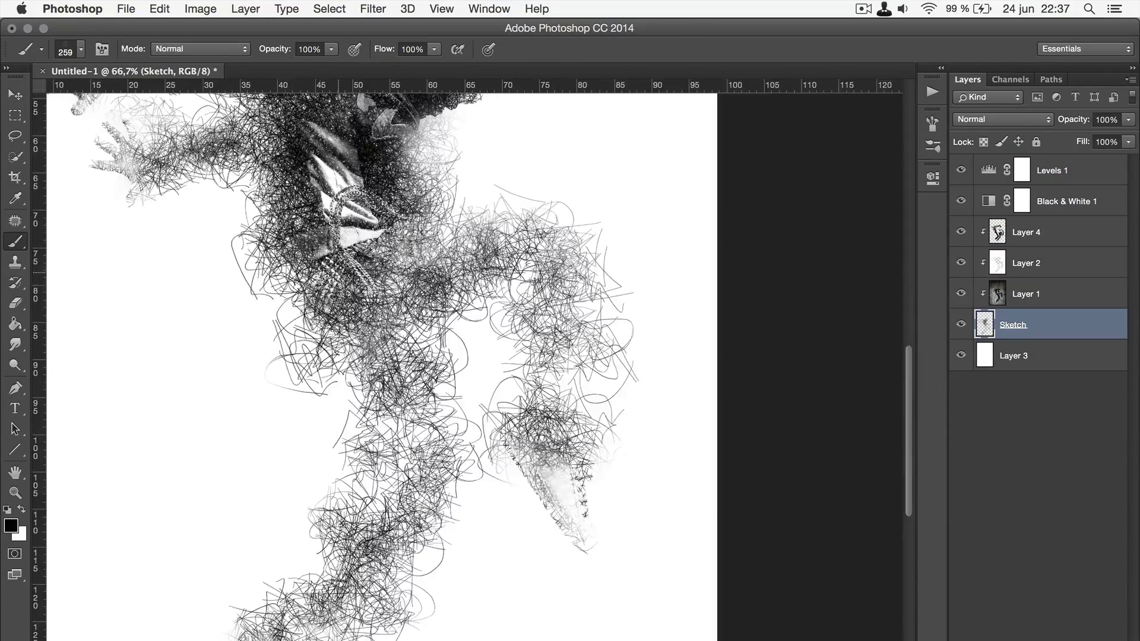
pyautogui.scroll(-5, 410, 357)
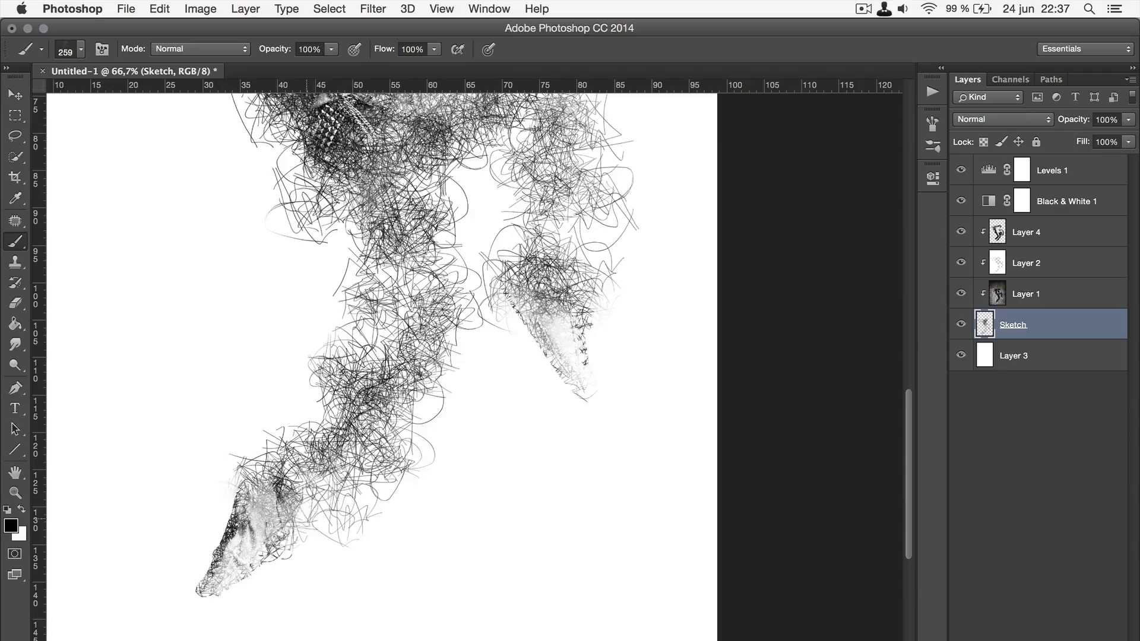
pyautogui.moveTo(347, 456); pyautogui.dragTo(324, 423)
# - Select the dancer with the Quick Selection tool using a 156 px brush
pyautogui.press('super+minus')
pyautogui.press('super+minus')
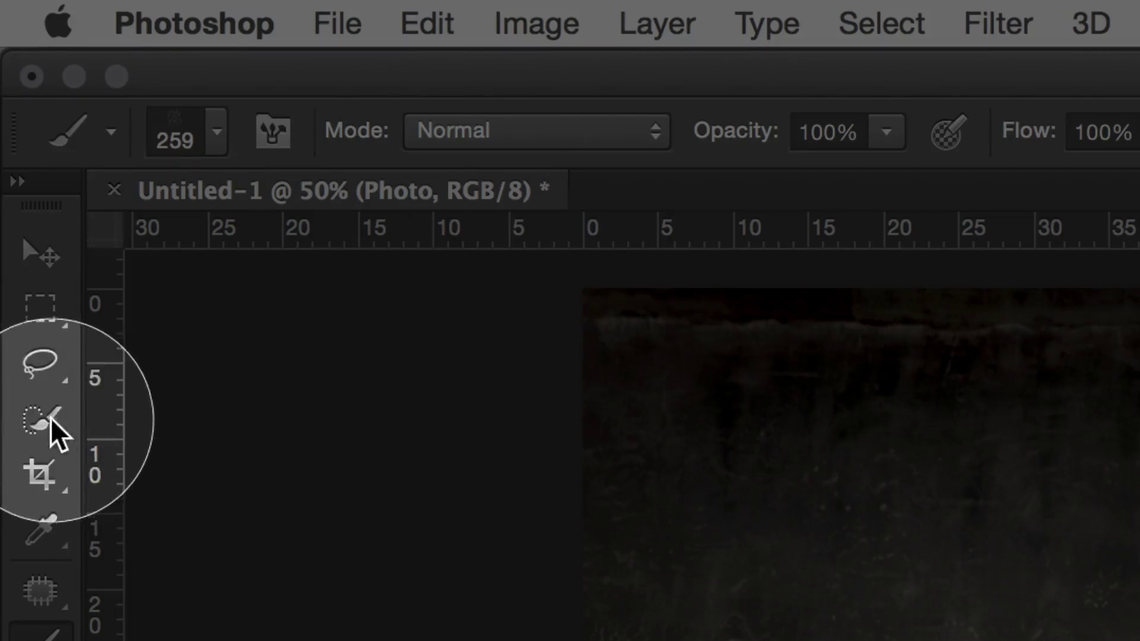
pyautogui.click(57, 433)
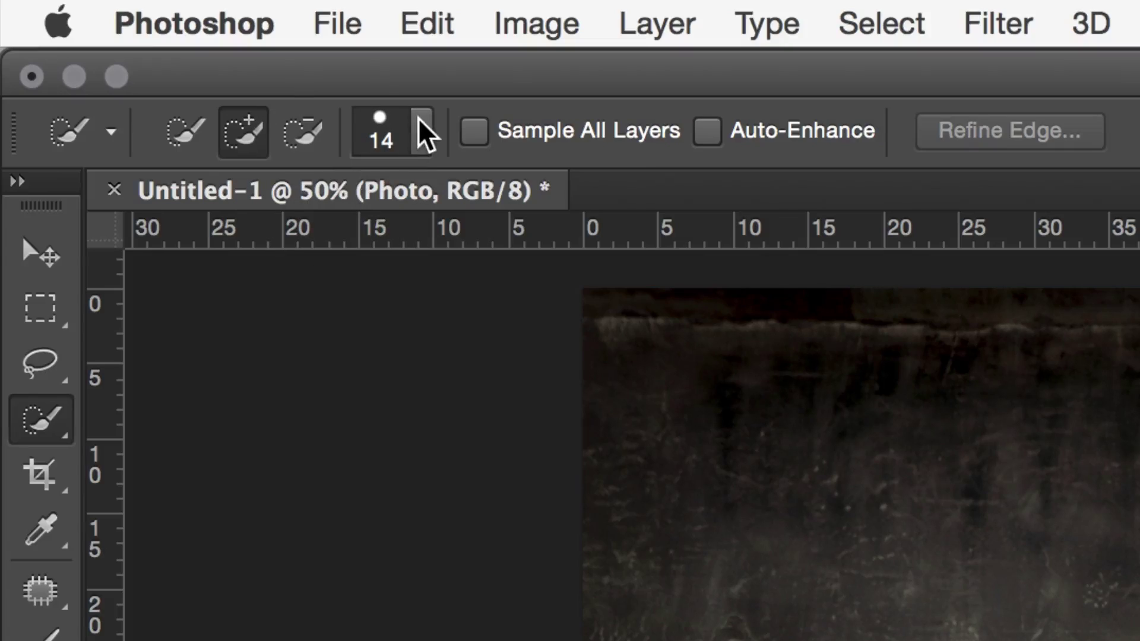
pyautogui.click(423, 132)
pyautogui.moveTo(219, 251); pyautogui.dragTo(475, 252)
pyautogui.click(245, 128)
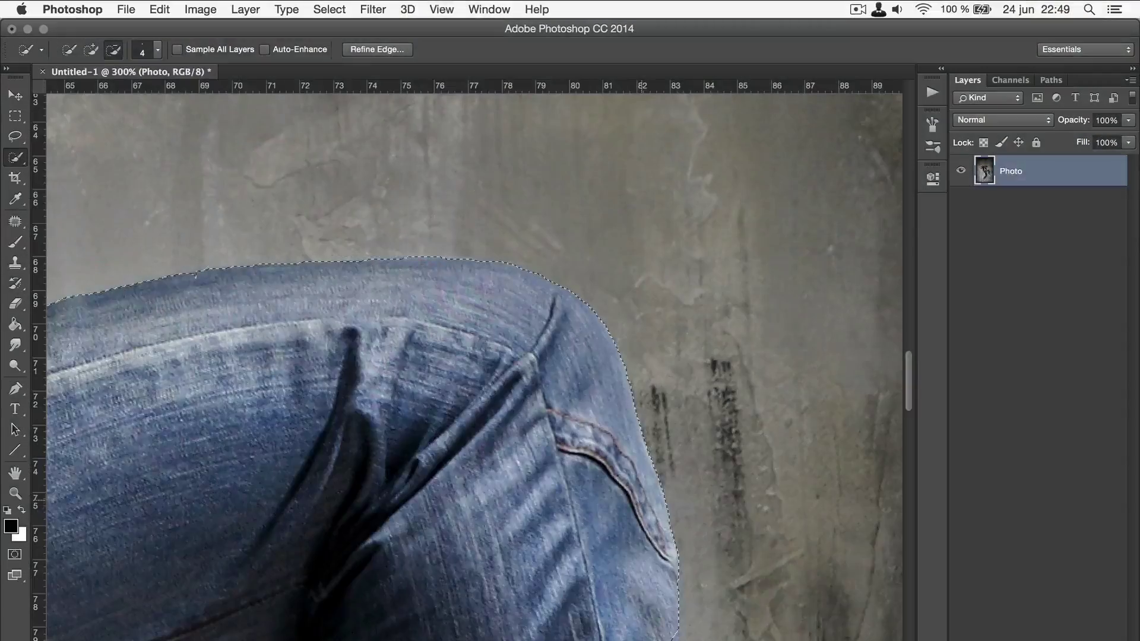
pyautogui.press('super+minus')
pyautogui.press('super+minus')
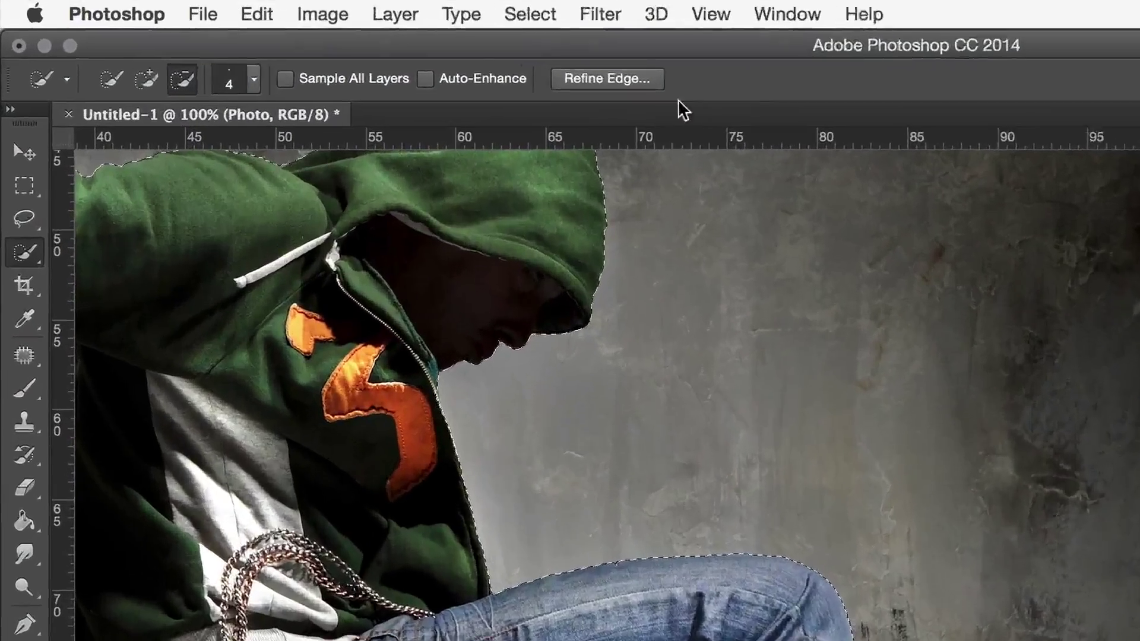
# - Refine the selection edge with Radius 0,8 px, Smooth 10 and Shift Edge -16%
pyautogui.click(383, 51)
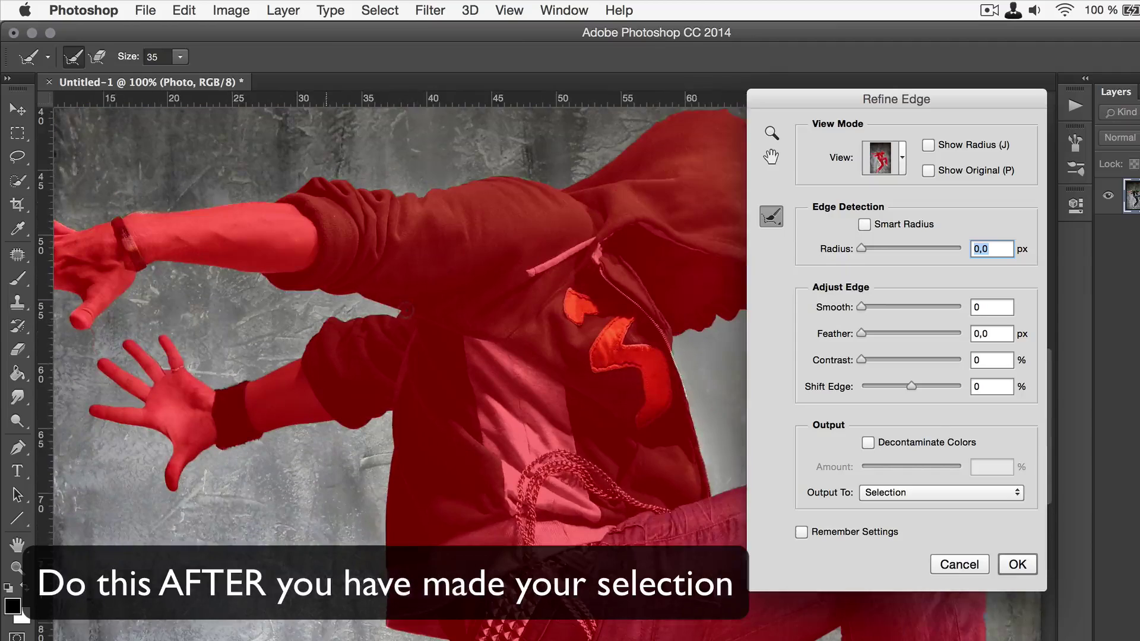
pyautogui.hscroll(3, 601, 458)
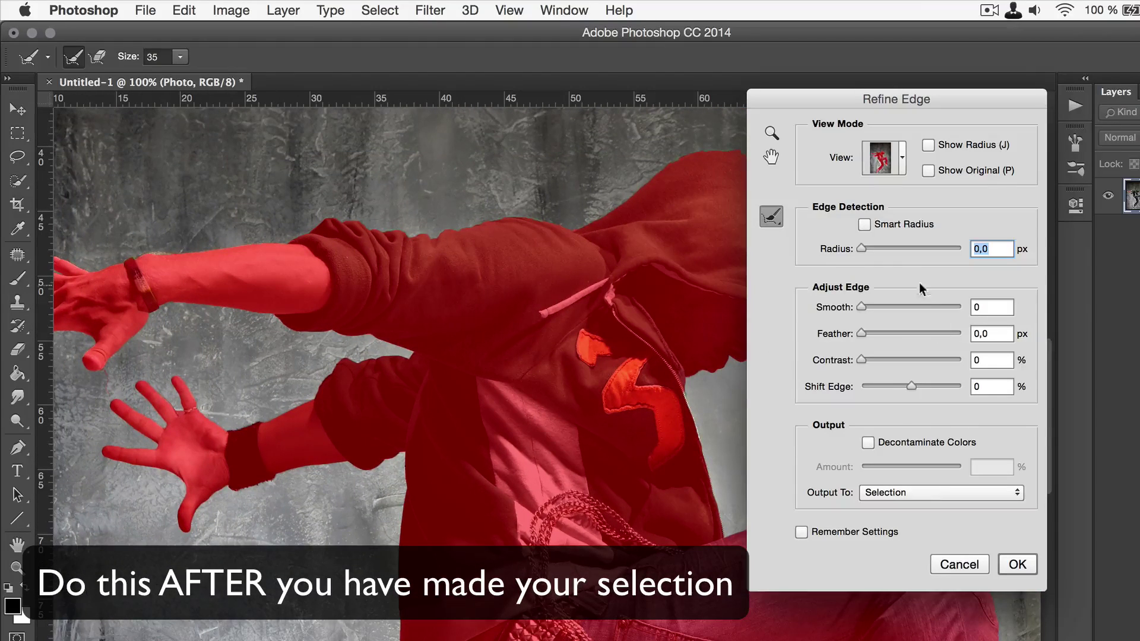
pyautogui.moveTo(865, 247); pyautogui.dragTo(866, 248)
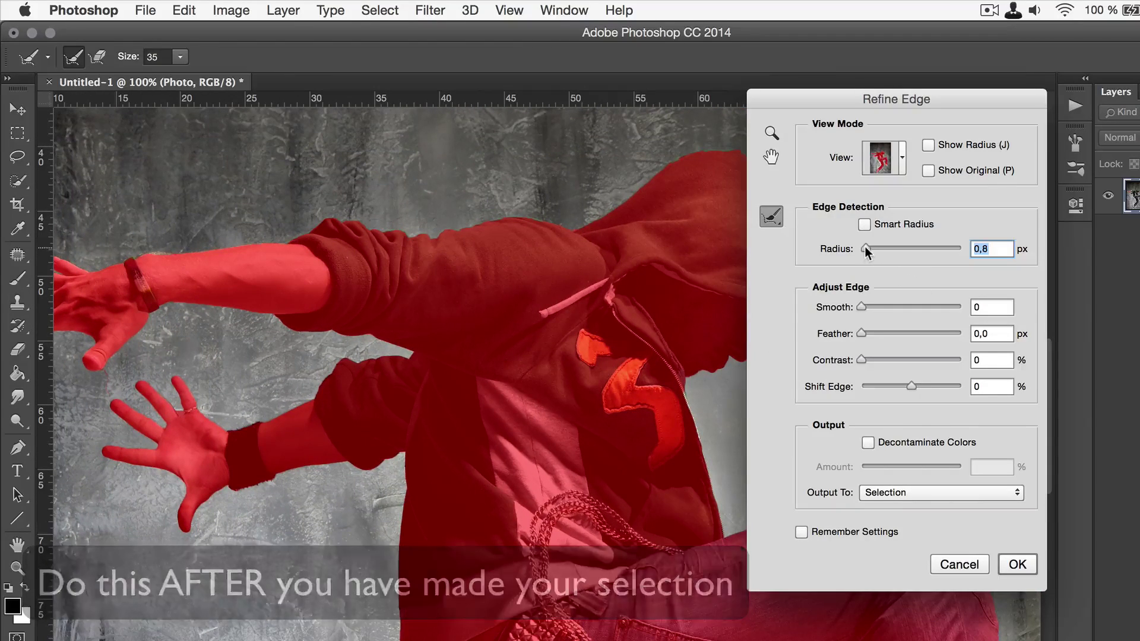
pyautogui.click(871, 306)
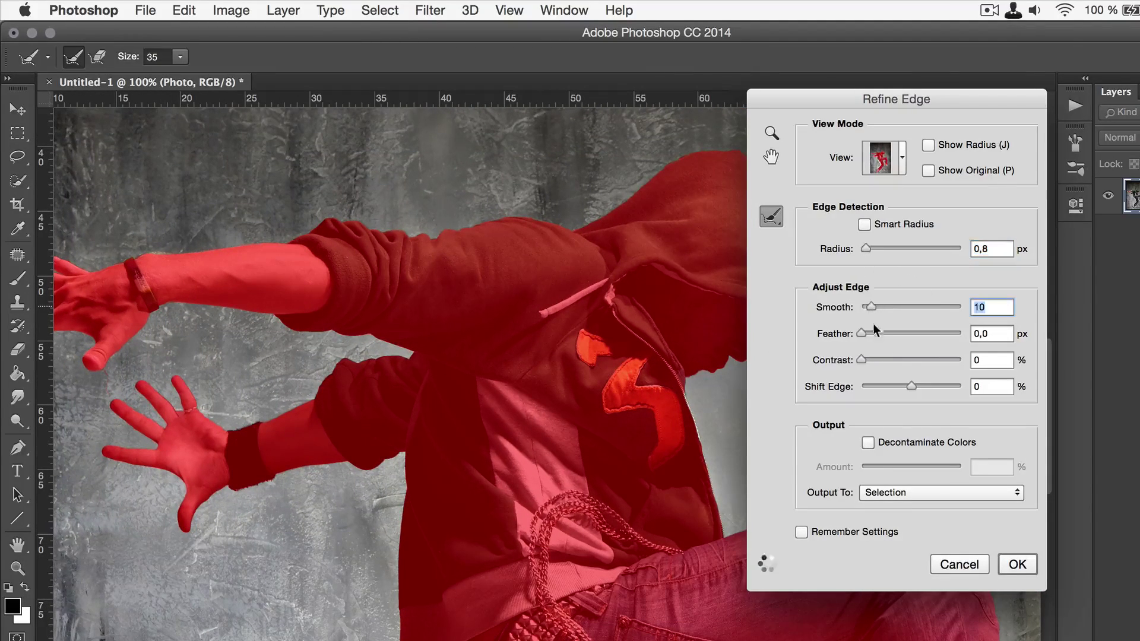
pyautogui.click(902, 385)
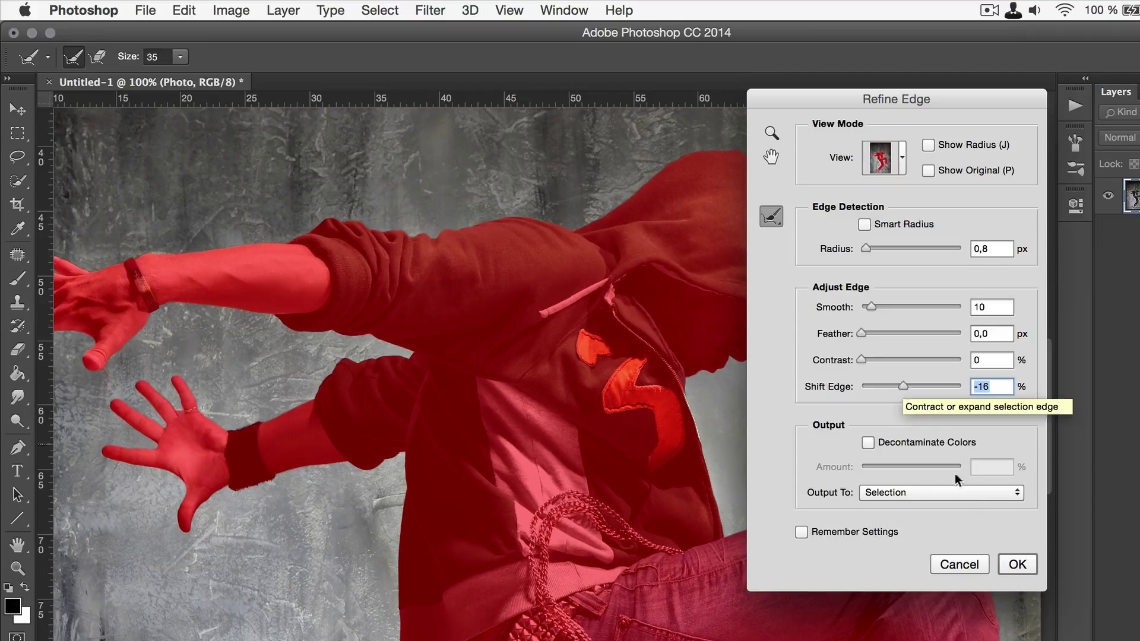
pyautogui.click(1018, 565)
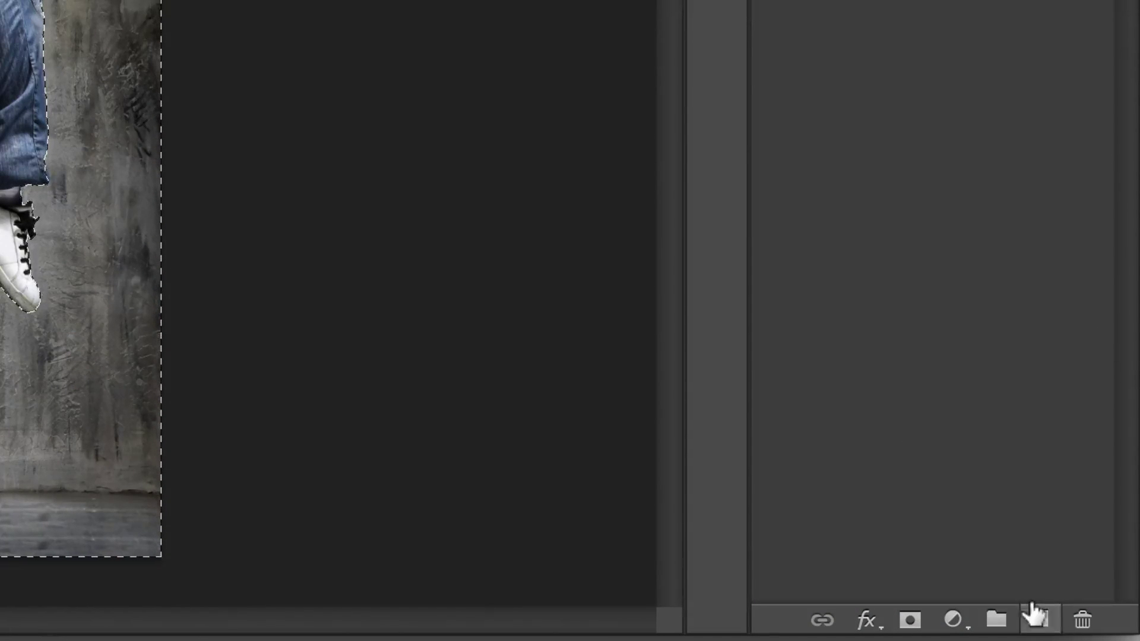
# - Add a new layer named Overlay
pyautogui.click(1037, 617)
pyautogui.doubleClick(885, 173)
pyautogui.write('Overlay')
pyautogui.press('Return')
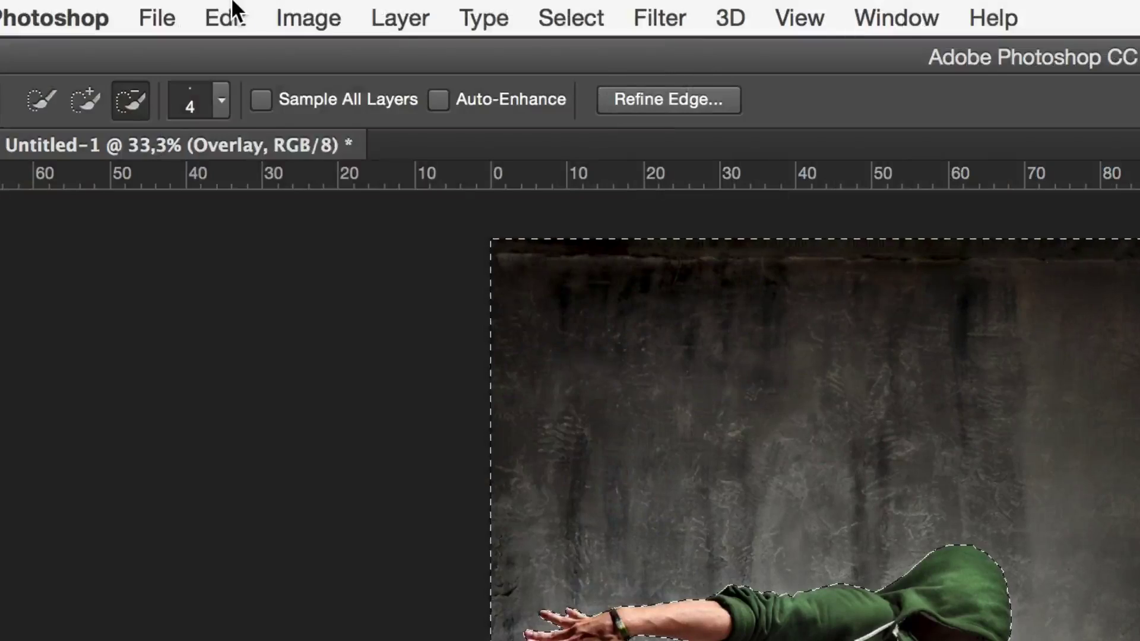
# - Fill the selected wall area around the dancer with white
pyautogui.click(229, 15)
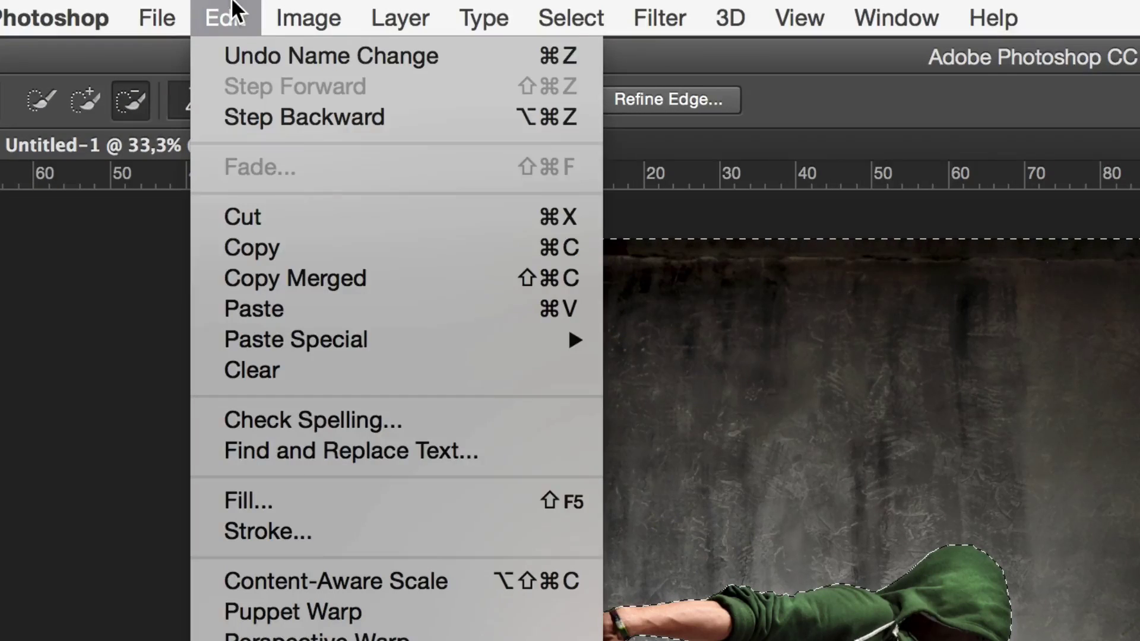
pyautogui.click(373, 499)
pyautogui.click(536, 275)
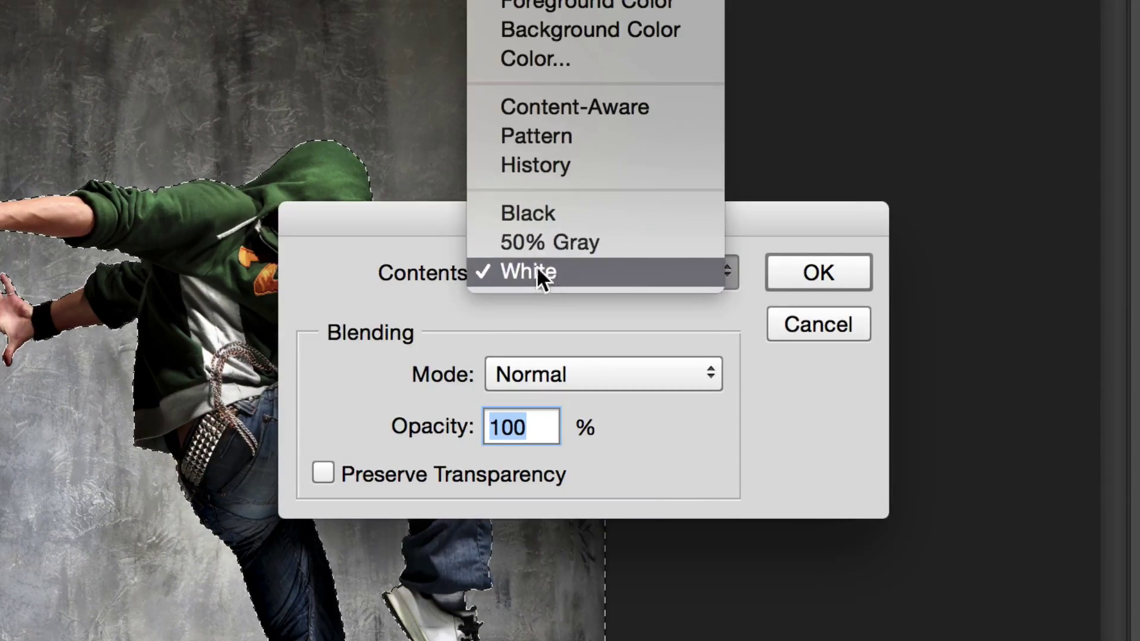
pyautogui.click(542, 268)
pyautogui.click(828, 270)
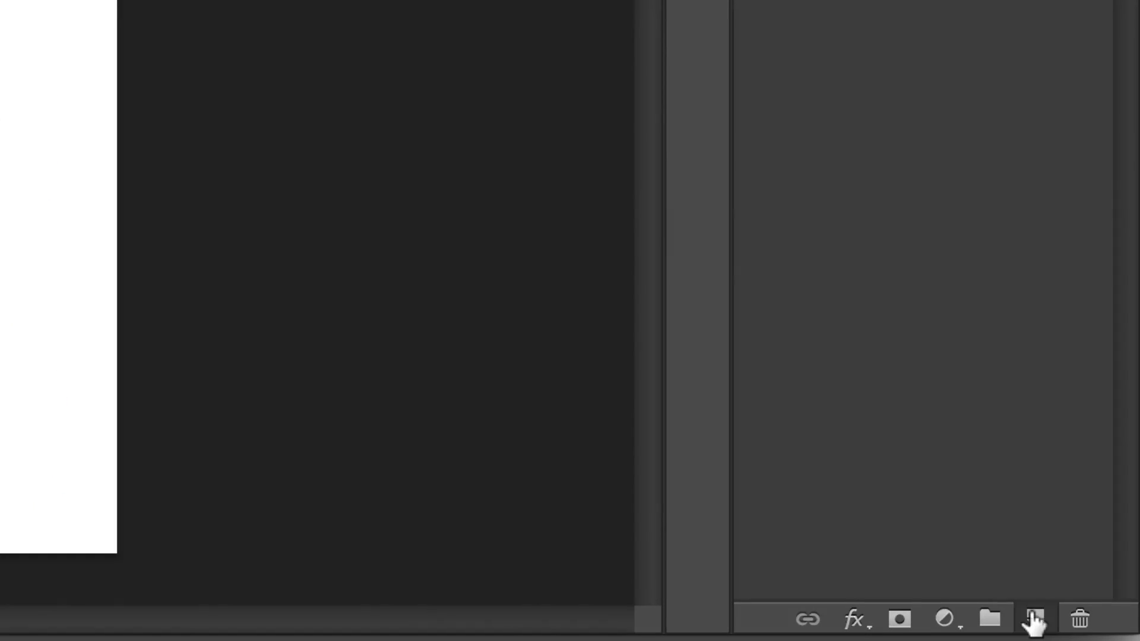
# - Add a new empty layer named Sketch
pyautogui.click(1034, 620)
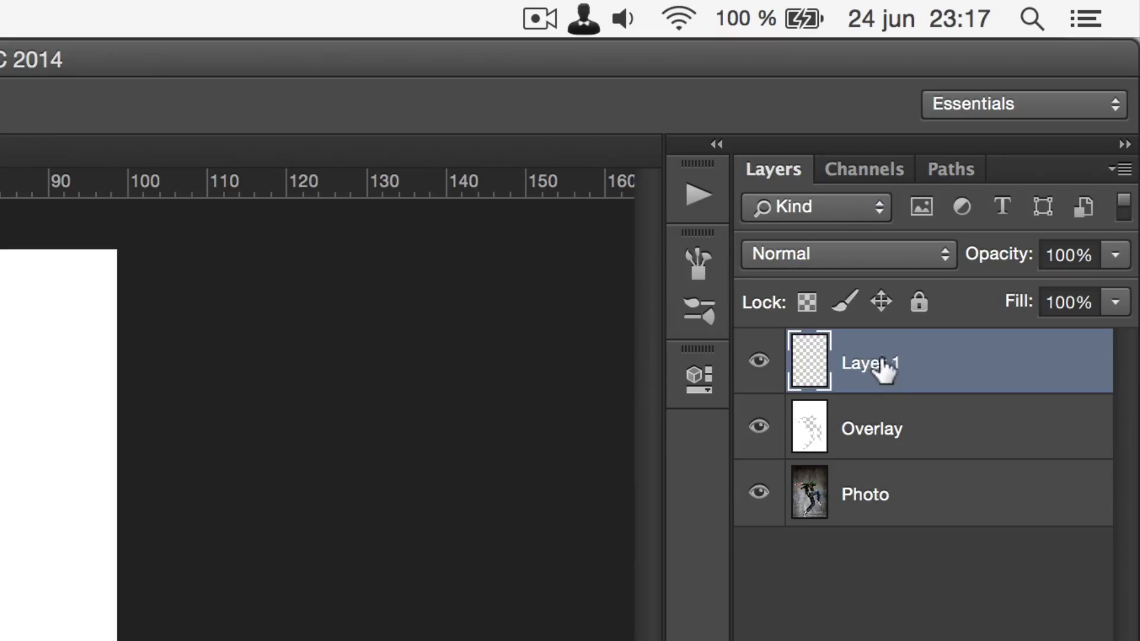
pyautogui.doubleClick(861, 364)
pyautogui.write('Sk')
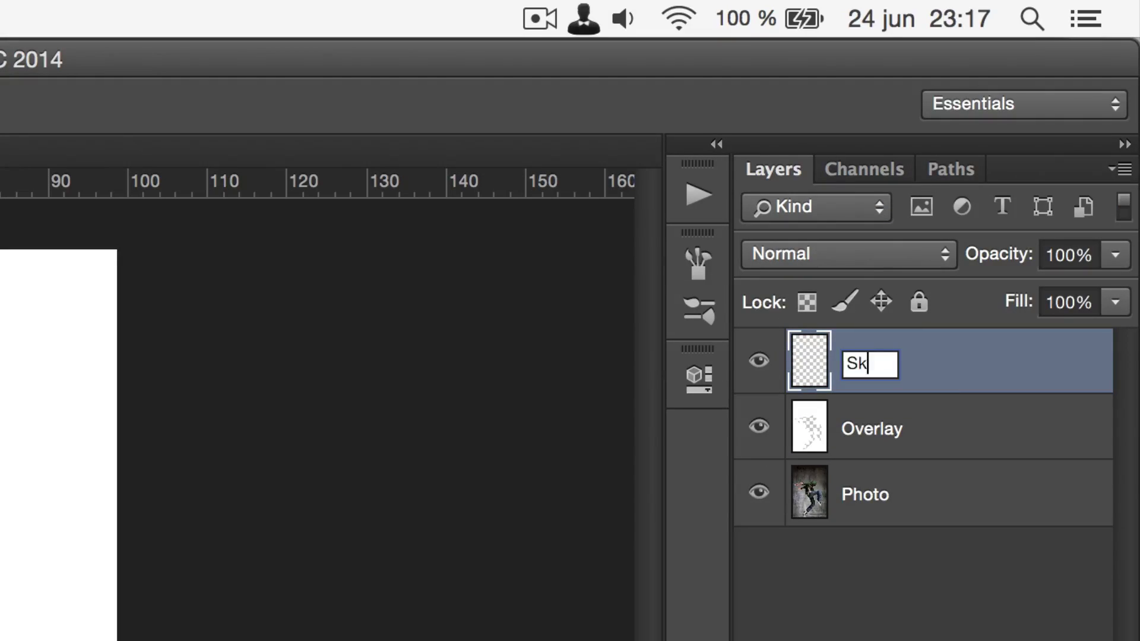
pyautogui.write('etch')
pyautogui.press('Return')
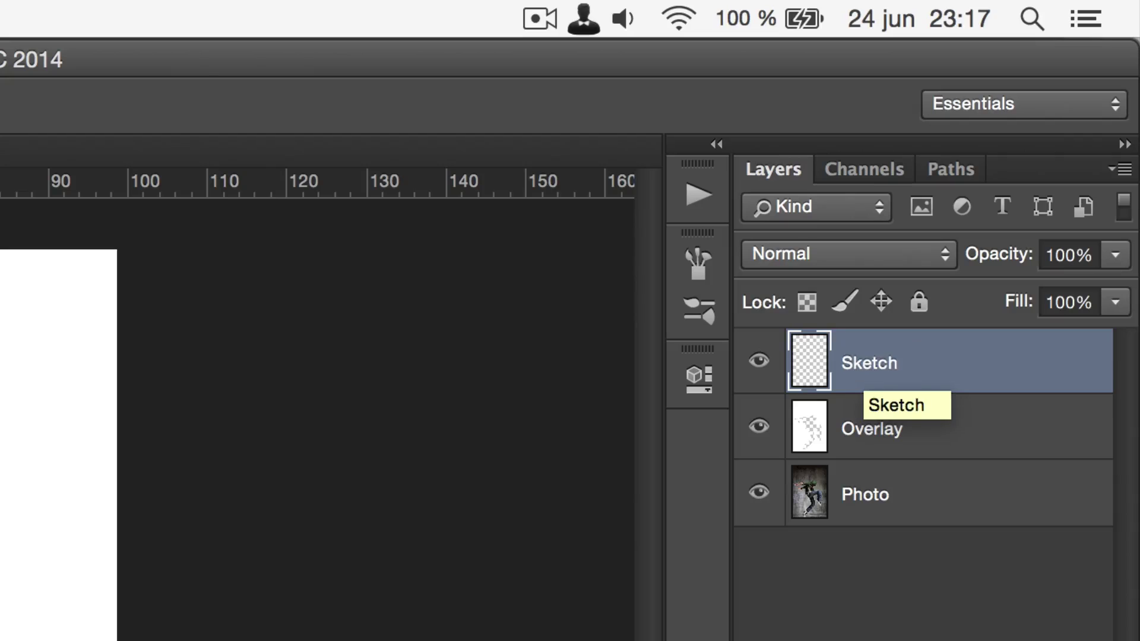
pyautogui.click(964, 633)
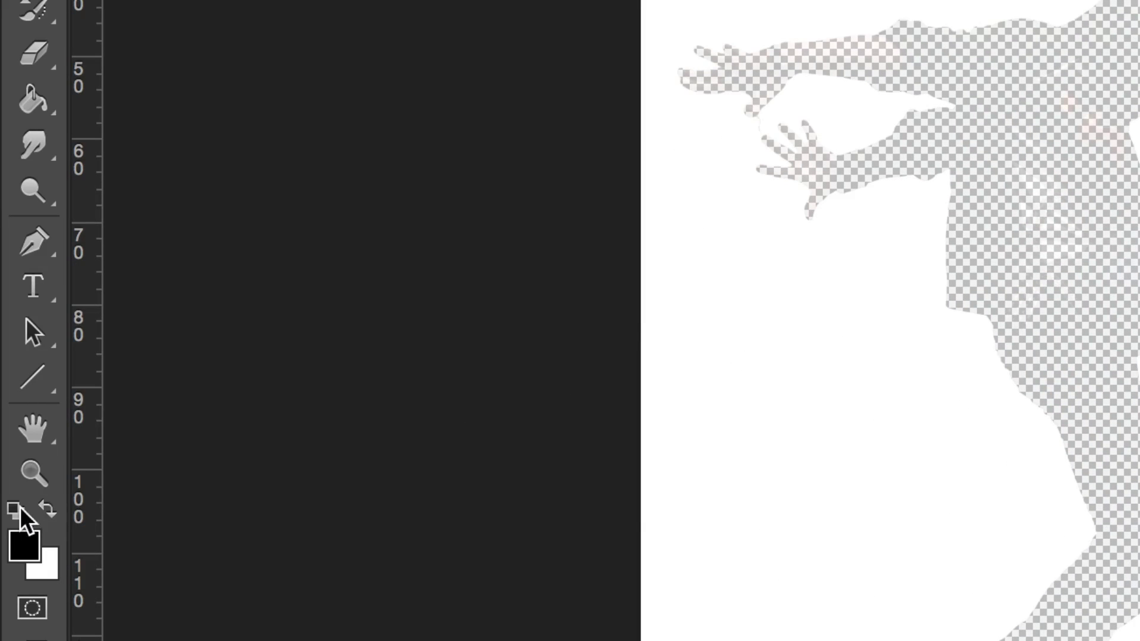
# - Fill the transparent dancer silhouette with white using the Paint Bucket
pyautogui.click(47, 510)
pyautogui.click(41, 100)
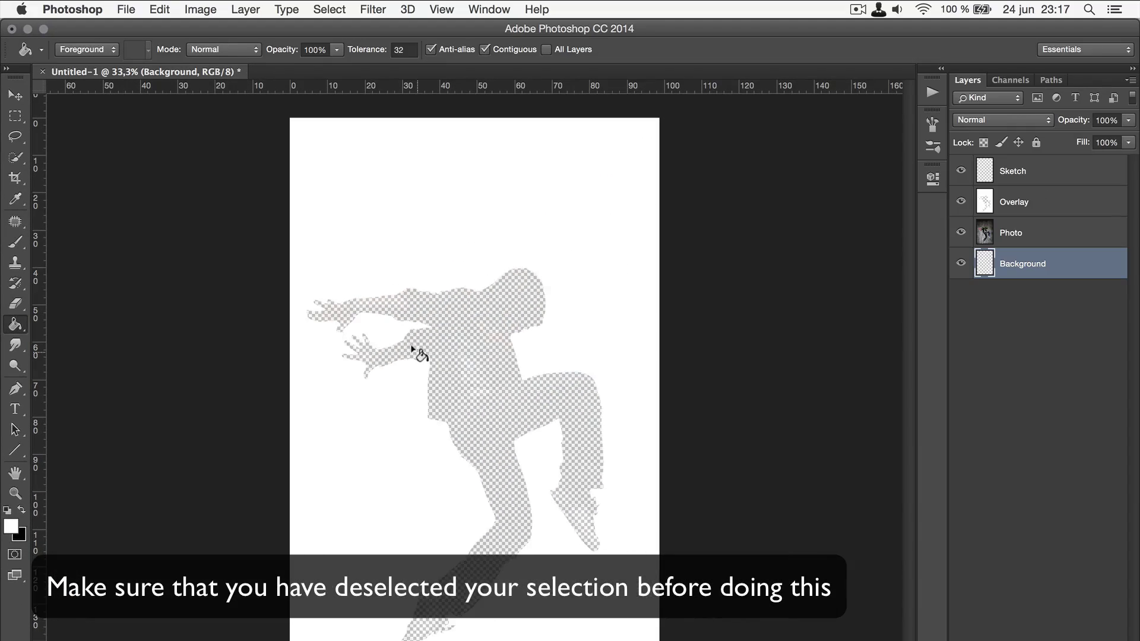
pyautogui.click(415, 351)
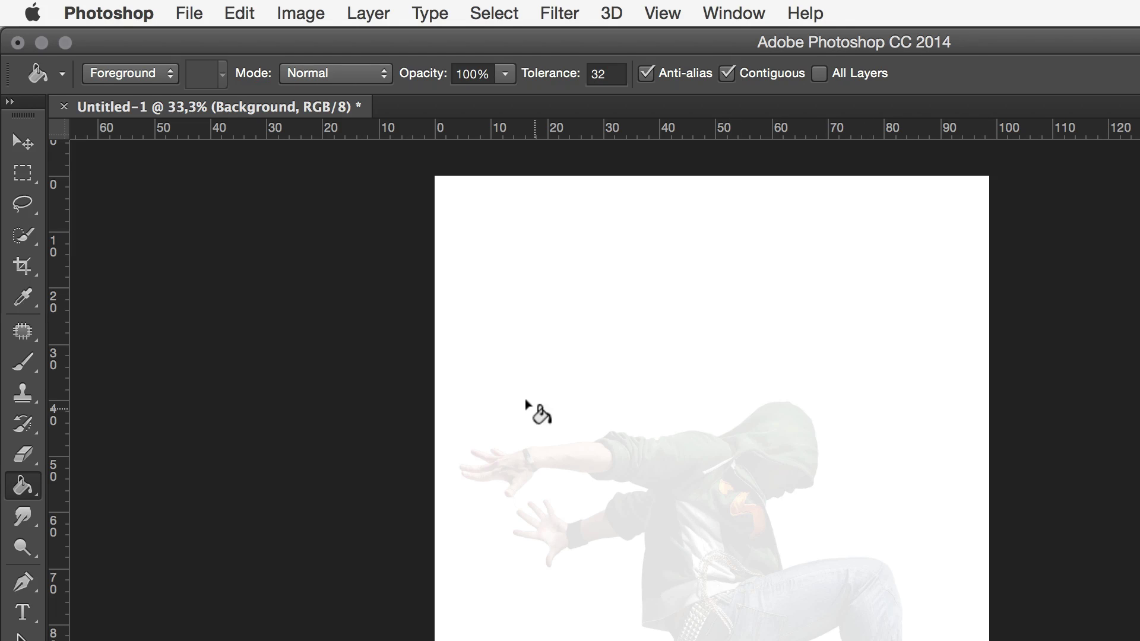
# - Pick the 849 px scribble brush and set its spacing to 46% and size to 306 px
pyautogui.click(34, 366)
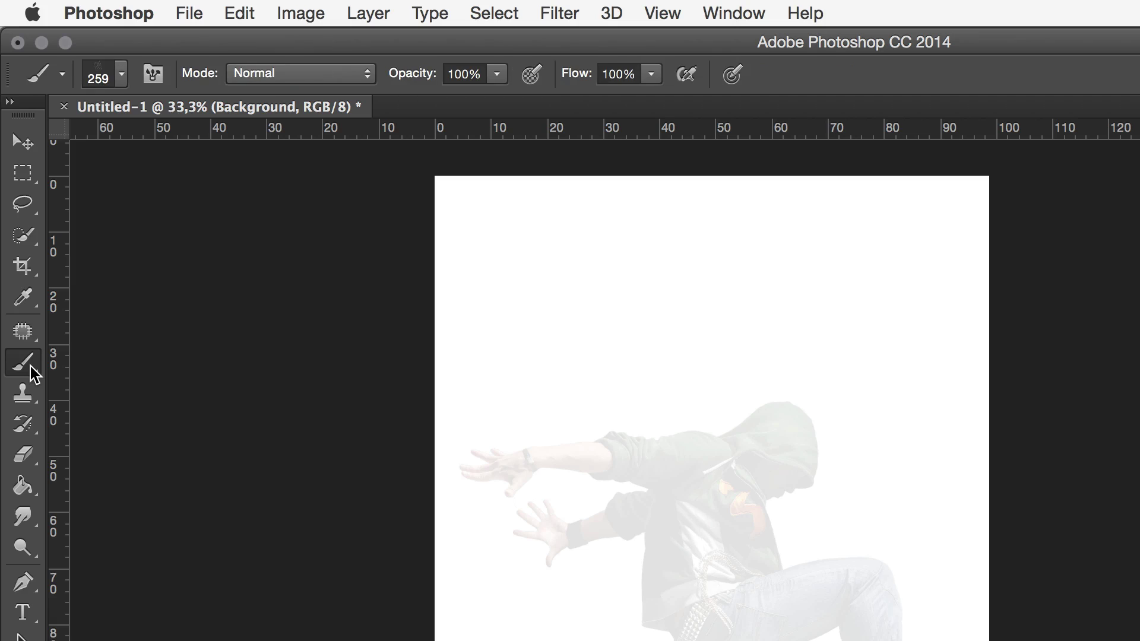
pyautogui.click(120, 74)
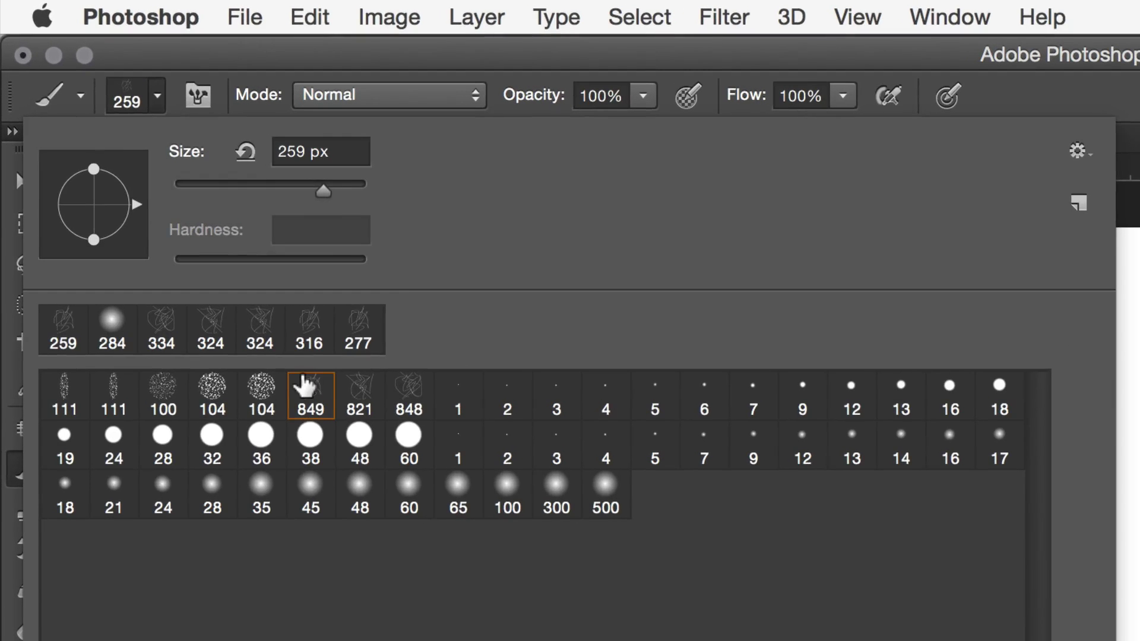
pyautogui.click(302, 385)
pyautogui.click(947, 9)
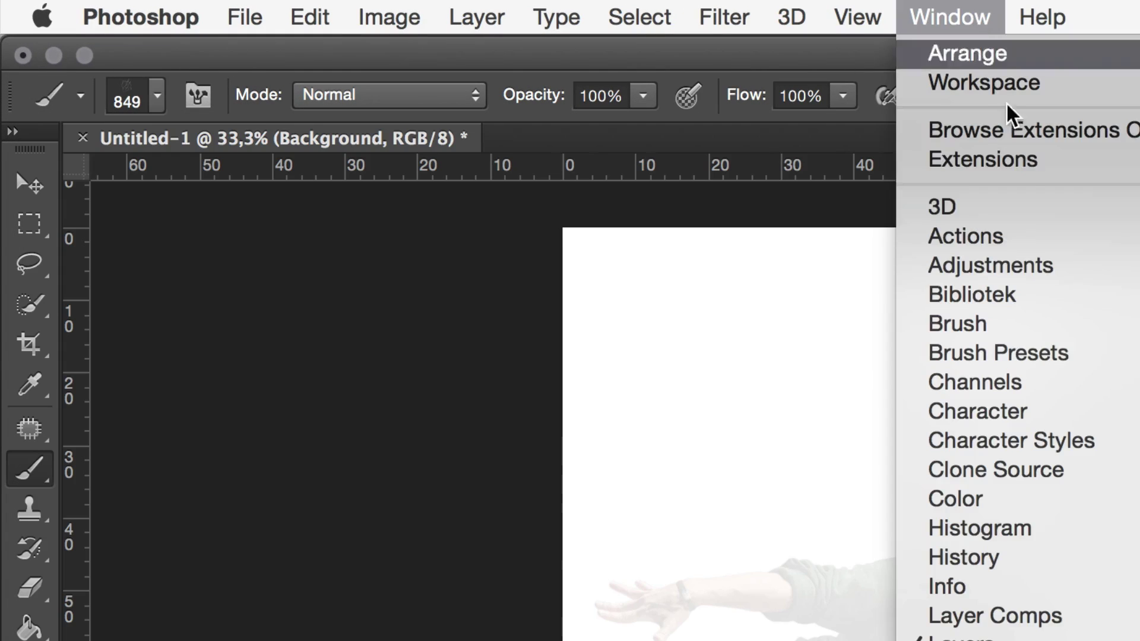
pyautogui.click(1008, 325)
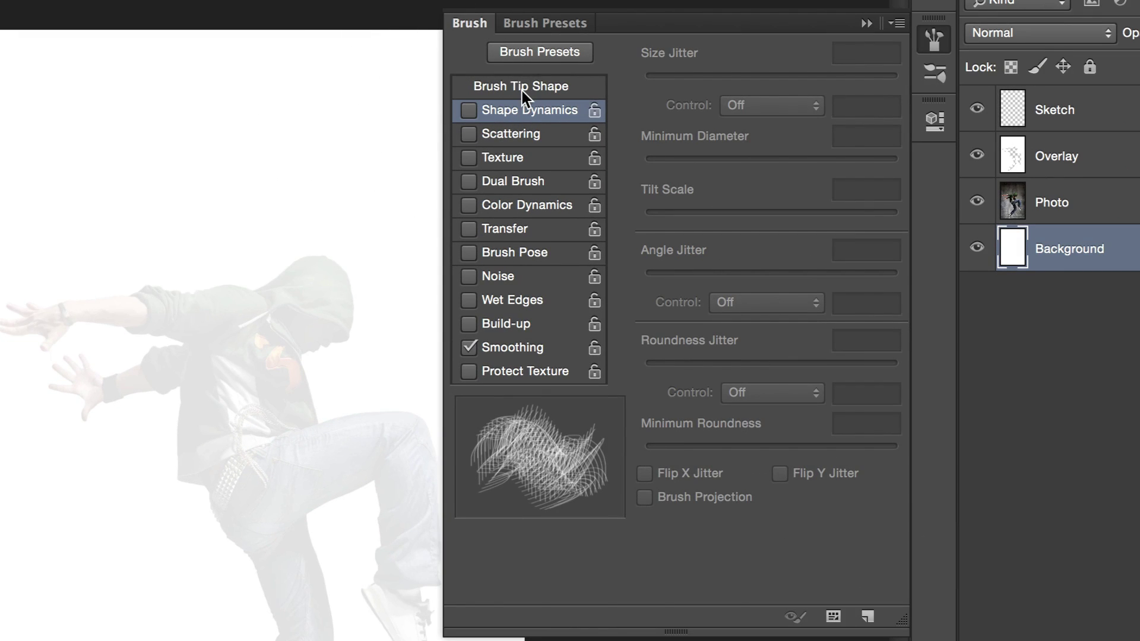
pyautogui.click(746, 150)
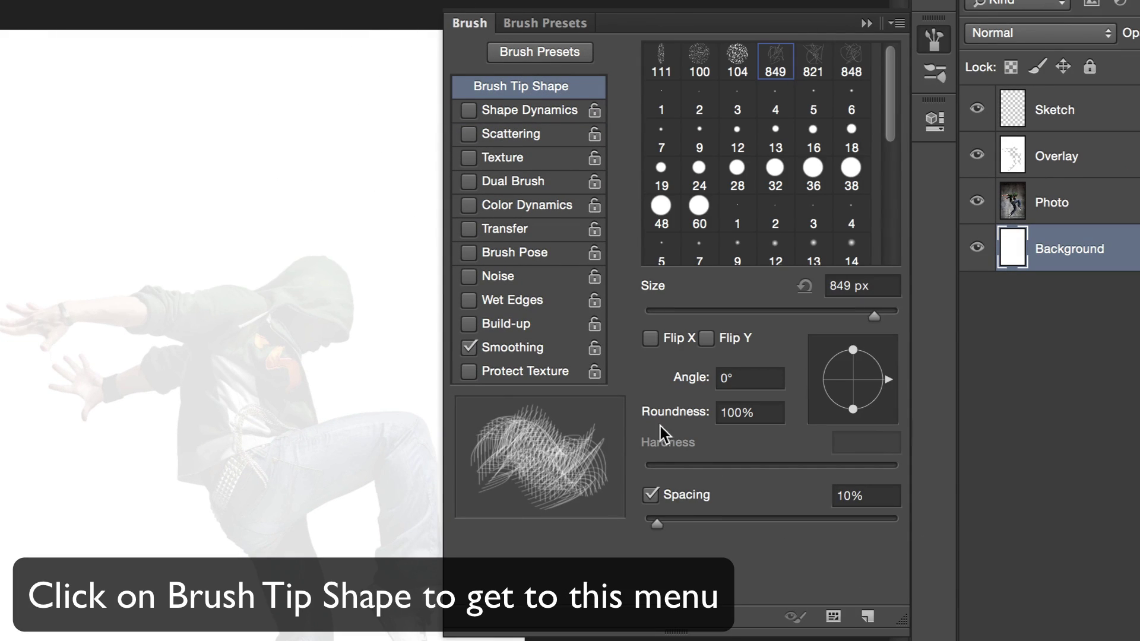
pyautogui.moveTo(672, 515); pyautogui.dragTo(701, 522)
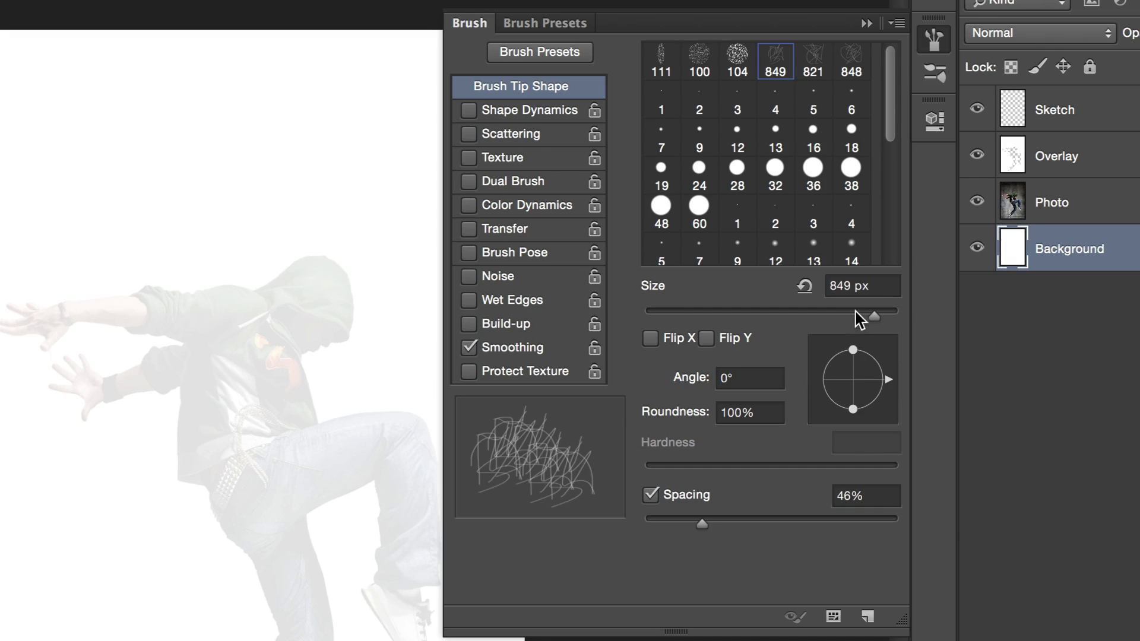
pyautogui.moveTo(860, 319); pyautogui.dragTo(847, 315)
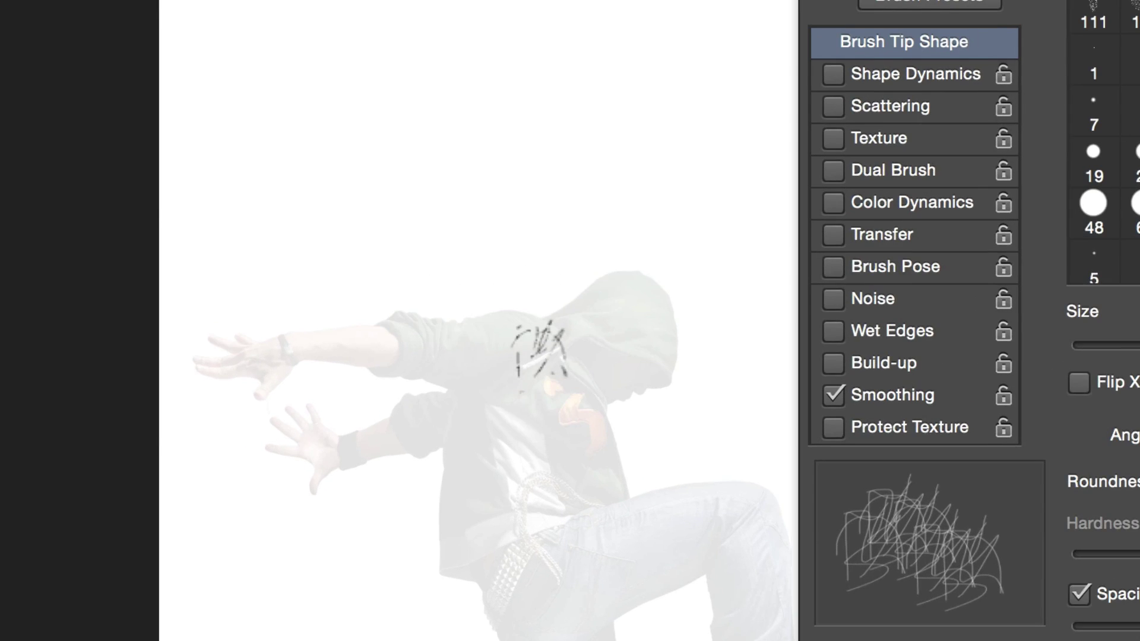
# - Enable Shape Dynamics: Size Jitter 73%, Minimum Diameter 13%, Angle Jitter 69%, Roundness Jitter 63%
pyautogui.press('super+plus')
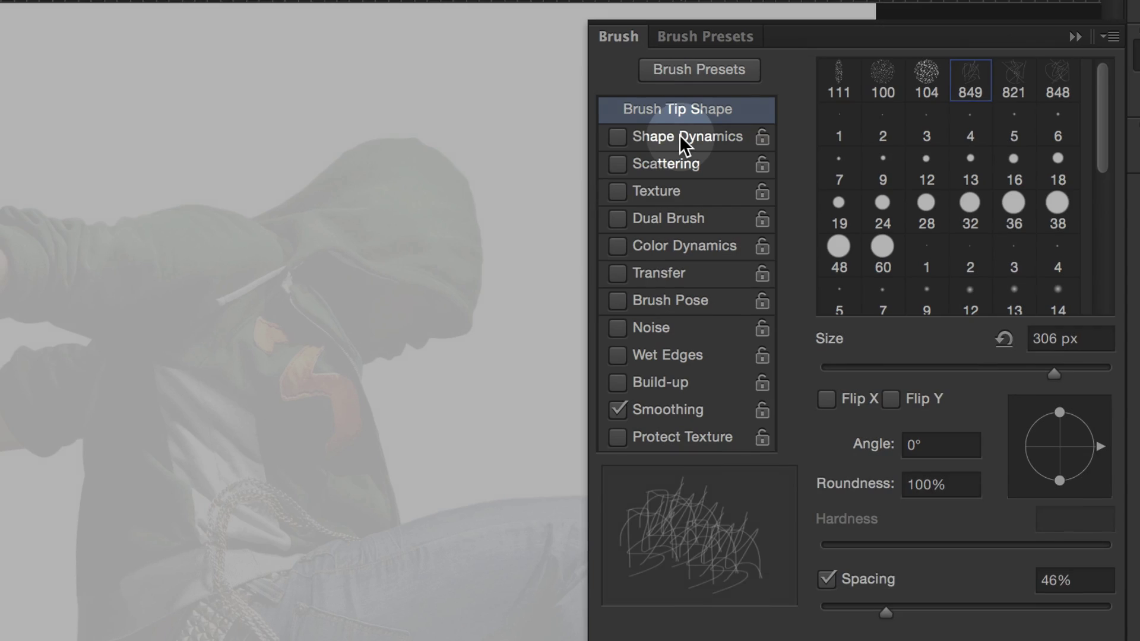
pyautogui.click(679, 134)
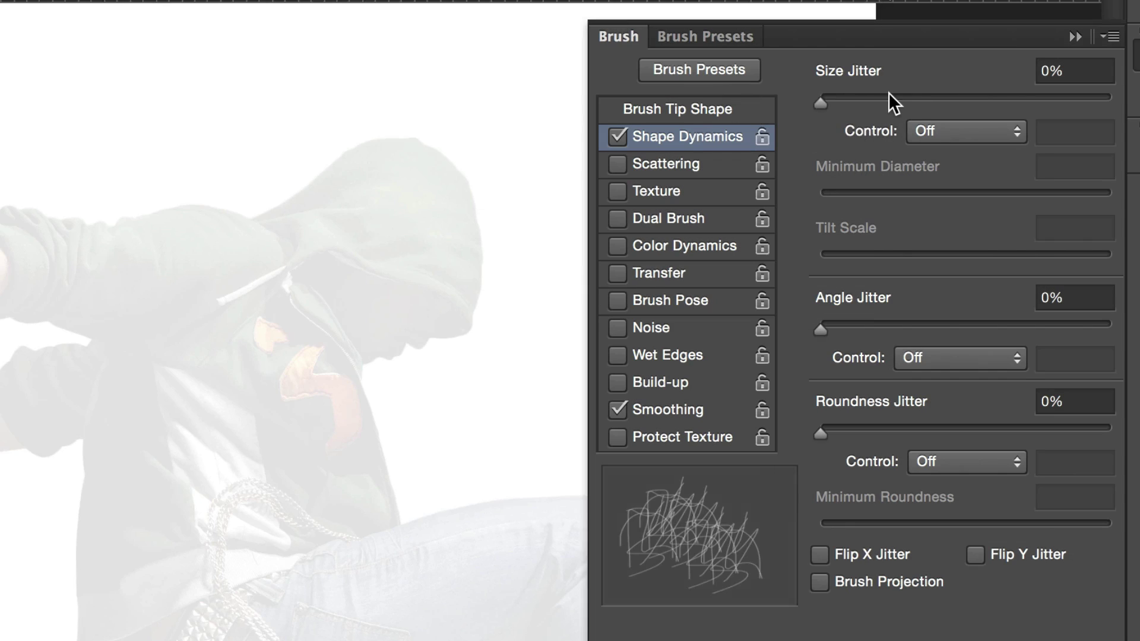
pyautogui.moveTo(889, 97); pyautogui.dragTo(1032, 98)
pyautogui.moveTo(1010, 194); pyautogui.dragTo(857, 197)
pyautogui.click(1021, 325)
pyautogui.click(1004, 427)
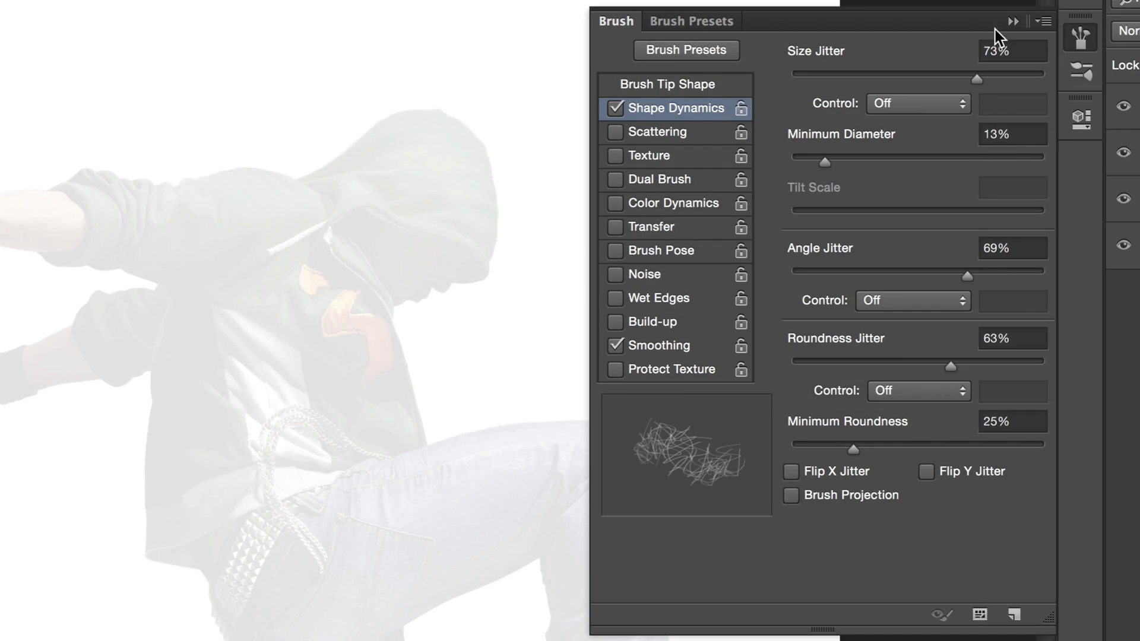
# - Select the Sketch layer and reset the colours to default black and white
pyautogui.click(1075, 37)
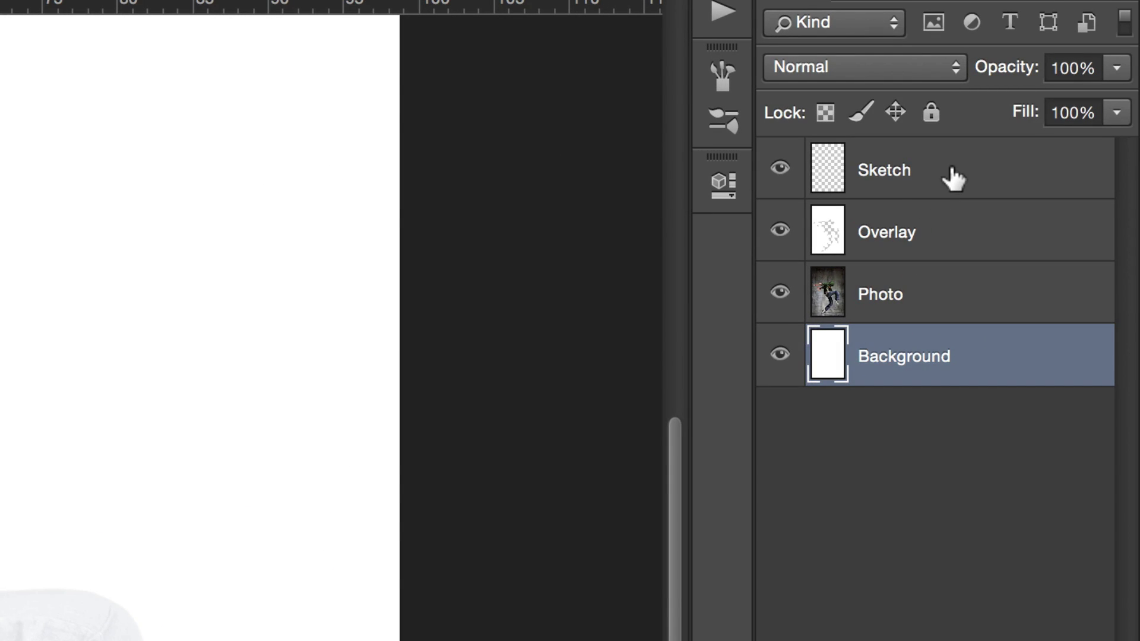
pyautogui.click(954, 179)
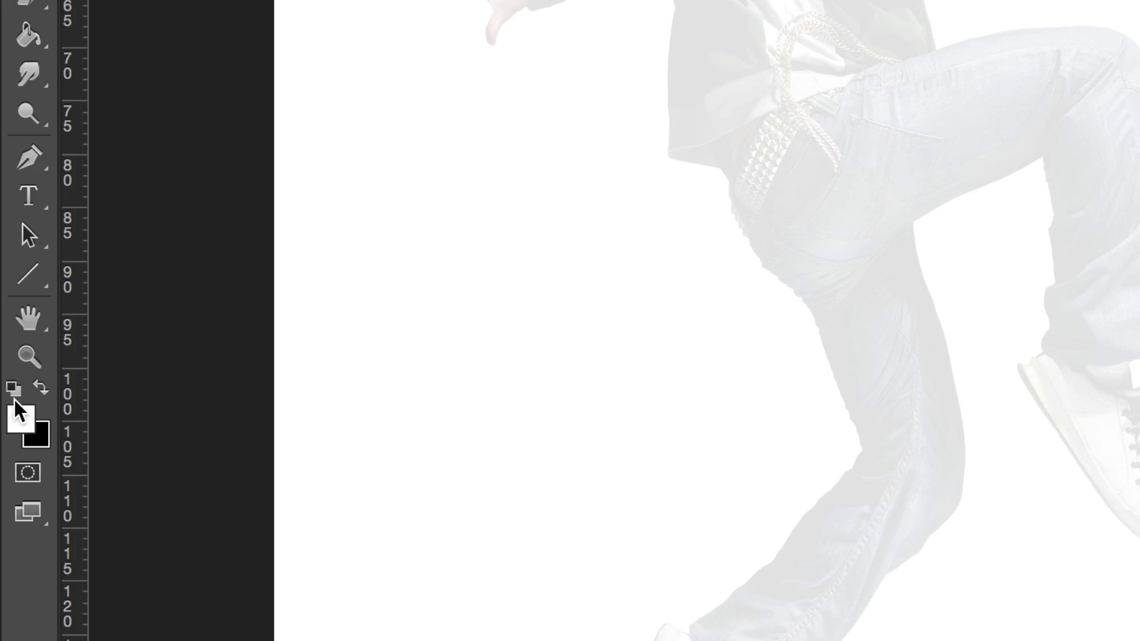
pyautogui.click(12, 388)
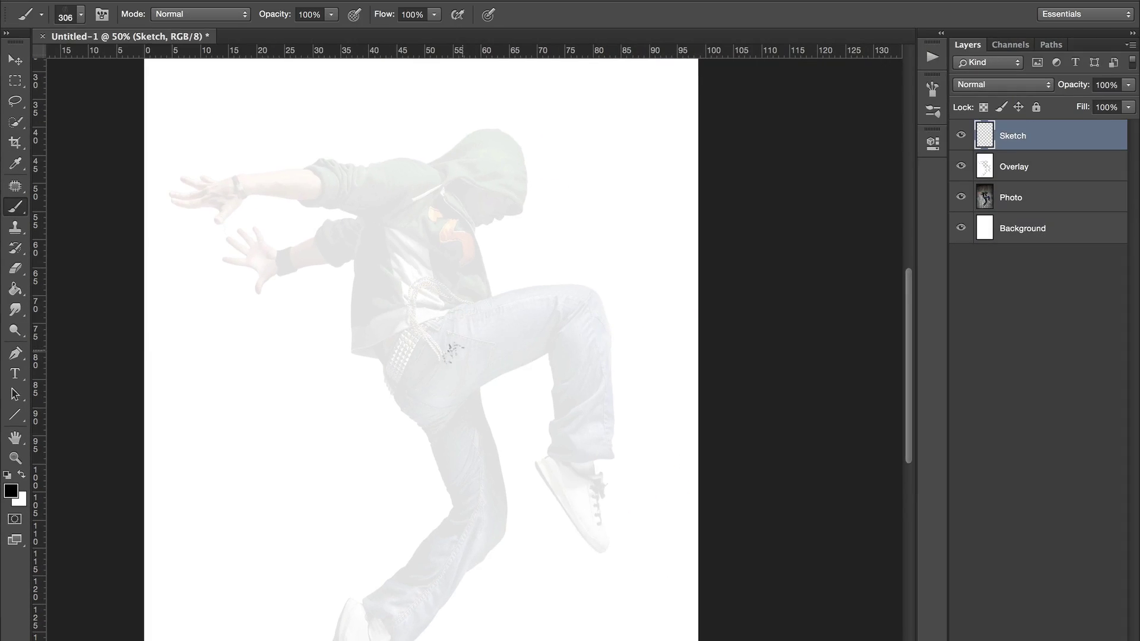
# - Scribble densely in black over the dancer's pocket, torso, hood, shoulder and legs
pyautogui.moveTo(865, 86); pyautogui.dragTo(858, 185)
pyautogui.moveTo(445, 337)
pyautogui.mouseDown()
pyautogui.moveTo(459, 285)
pyautogui.moveTo(399, 231)
pyautogui.moveTo(490, 152)
pyautogui.moveTo(421, 169)
pyautogui.moveTo(345, 218)
pyautogui.moveTo(363, 179)
pyautogui.mouseUp()
pyautogui.scroll(-3, 422, 333)
pyautogui.moveTo(440, 273)
pyautogui.mouseDown()
pyautogui.moveTo(469, 241)
pyautogui.moveTo(573, 279)
pyautogui.moveTo(576, 398)
pyautogui.mouseUp()
pyautogui.moveTo(337, 588)
pyautogui.mouseDown()
pyautogui.moveTo(358, 564)
pyautogui.moveTo(356, 519)
pyautogui.moveTo(411, 526)
pyautogui.moveTo(395, 507)
pyautogui.moveTo(448, 458)
pyautogui.moveTo(472, 356)
pyautogui.moveTo(442, 339)
pyautogui.moveTo(442, 389)
pyautogui.moveTo(361, 232)
pyautogui.moveTo(449, 175)
pyautogui.moveTo(428, 136)
pyautogui.mouseUp()
pyautogui.scroll(2, 416, 297)
pyautogui.moveTo(356, 226)
pyautogui.mouseDown()
pyautogui.moveTo(380, 154)
pyautogui.moveTo(498, 166)
pyautogui.mouseUp()
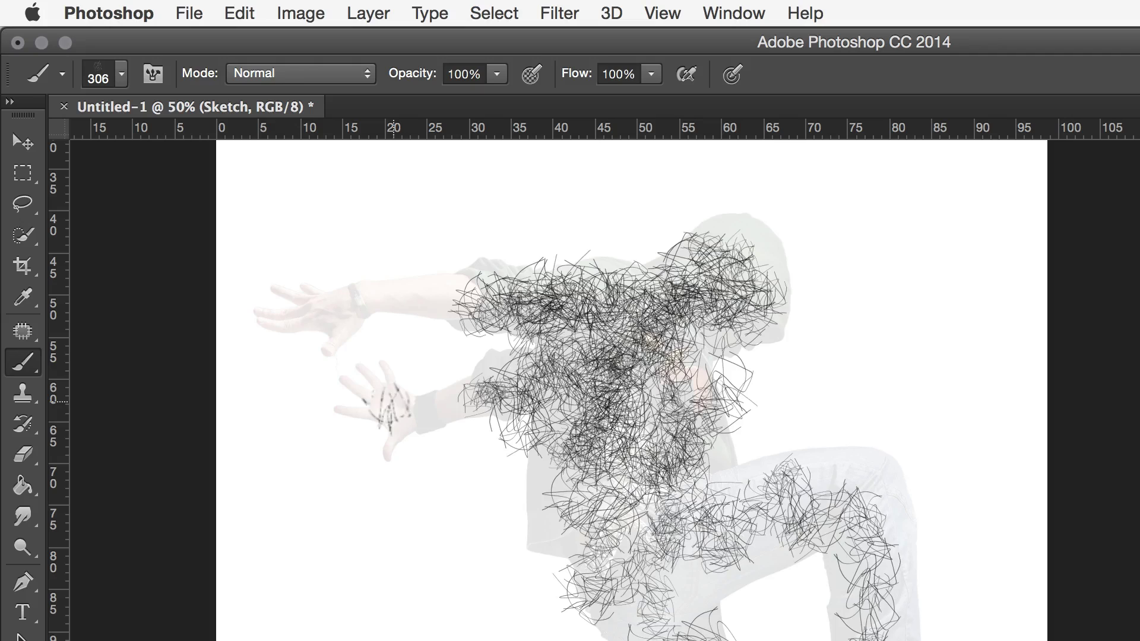
# - Choose the 821 scribble brush and set its spacing to 39%
pyautogui.click(122, 74)
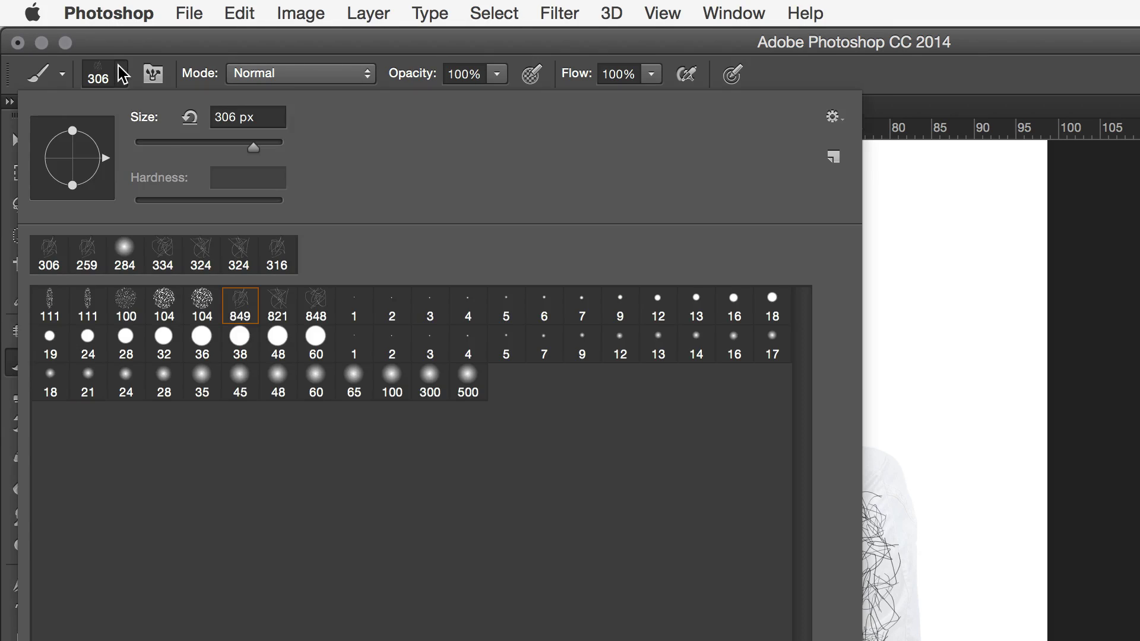
pyautogui.click(276, 302)
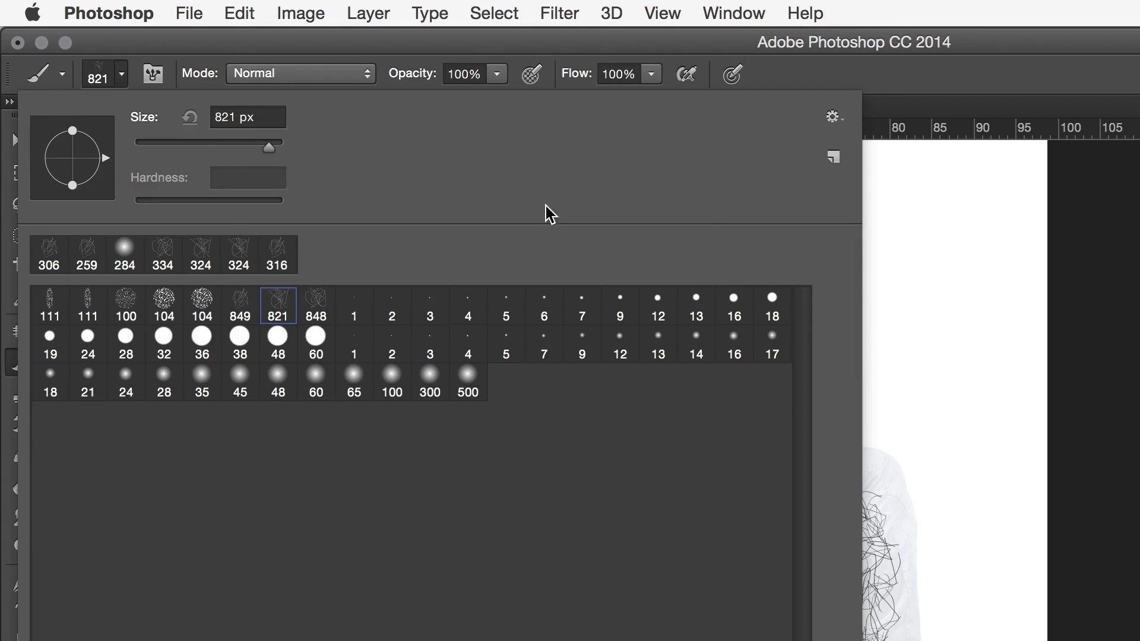
pyautogui.click(1063, 357)
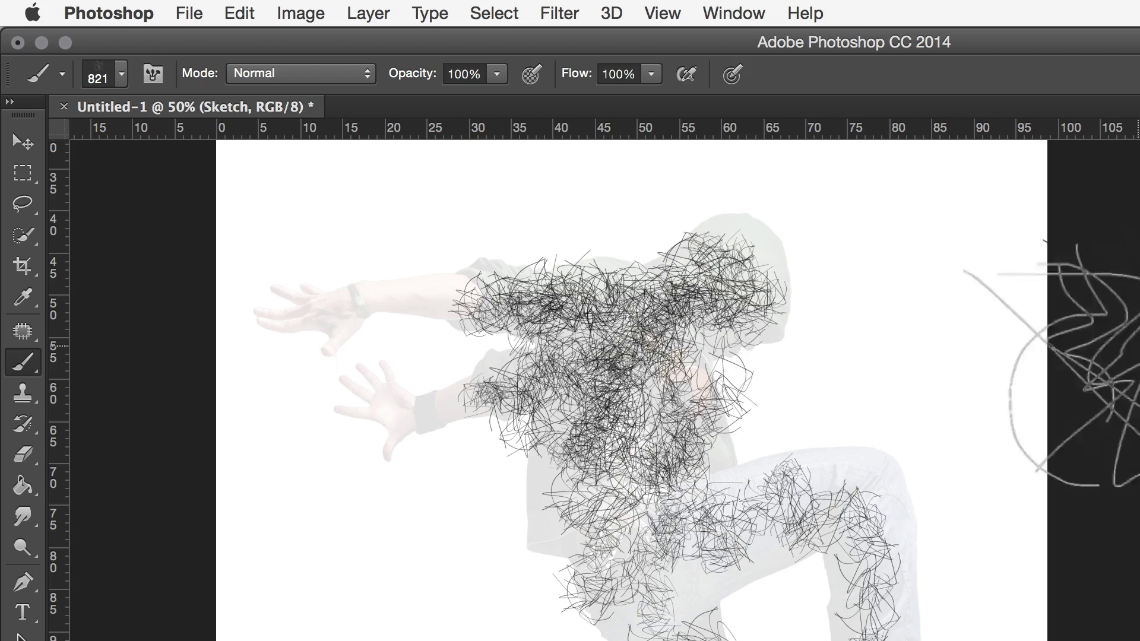
pyautogui.click(720, 18)
pyautogui.click(757, 248)
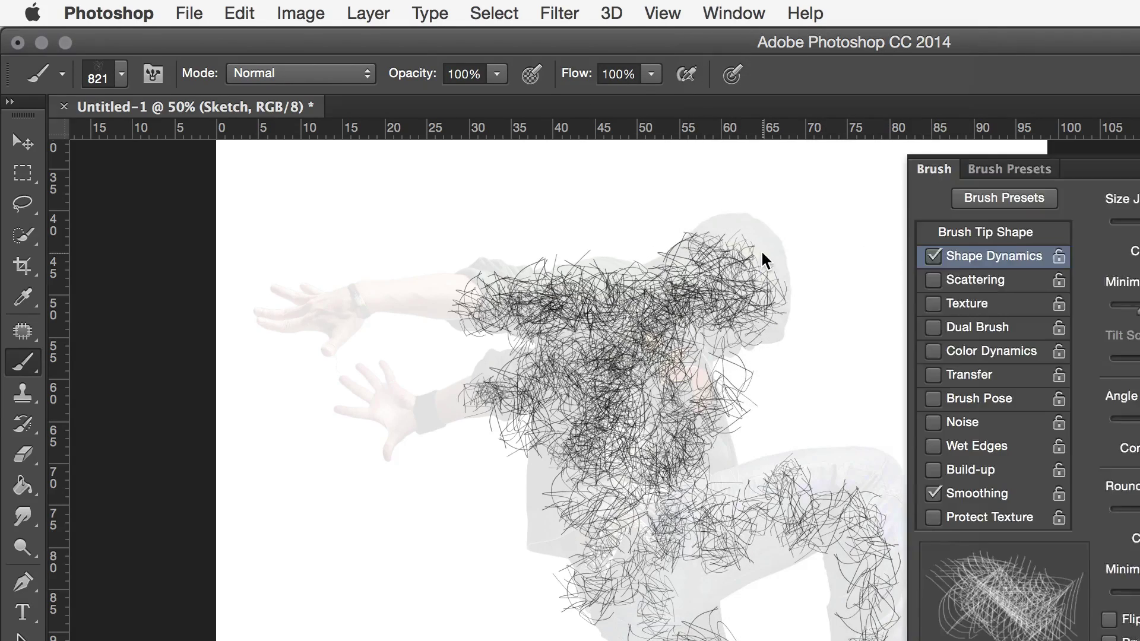
pyautogui.click(1002, 233)
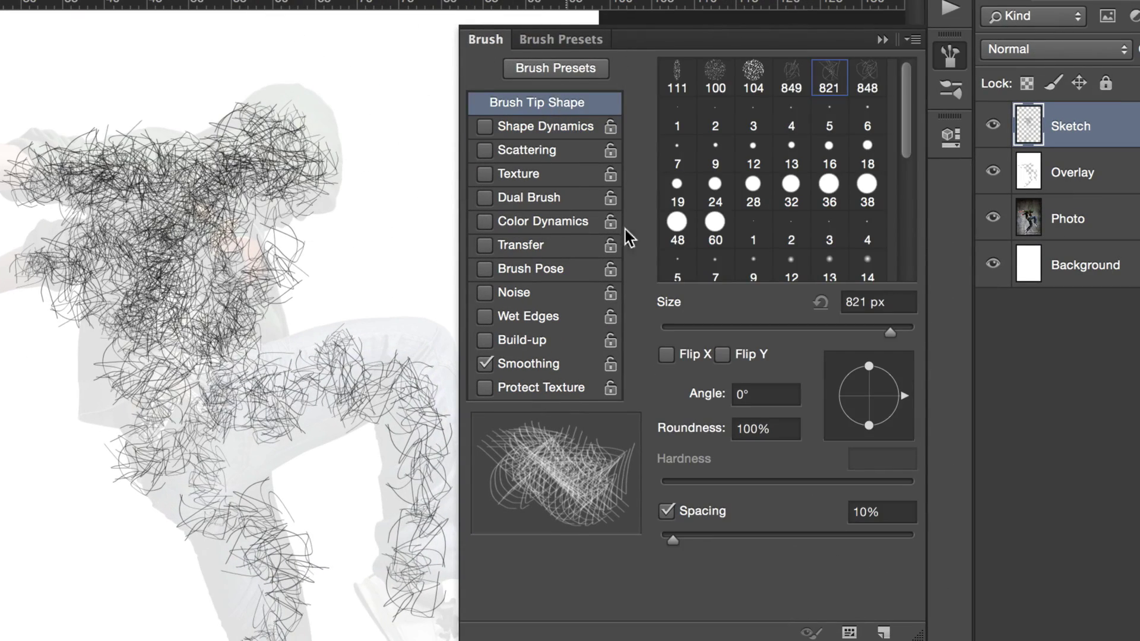
pyautogui.moveTo(700, 541); pyautogui.dragTo(709, 541)
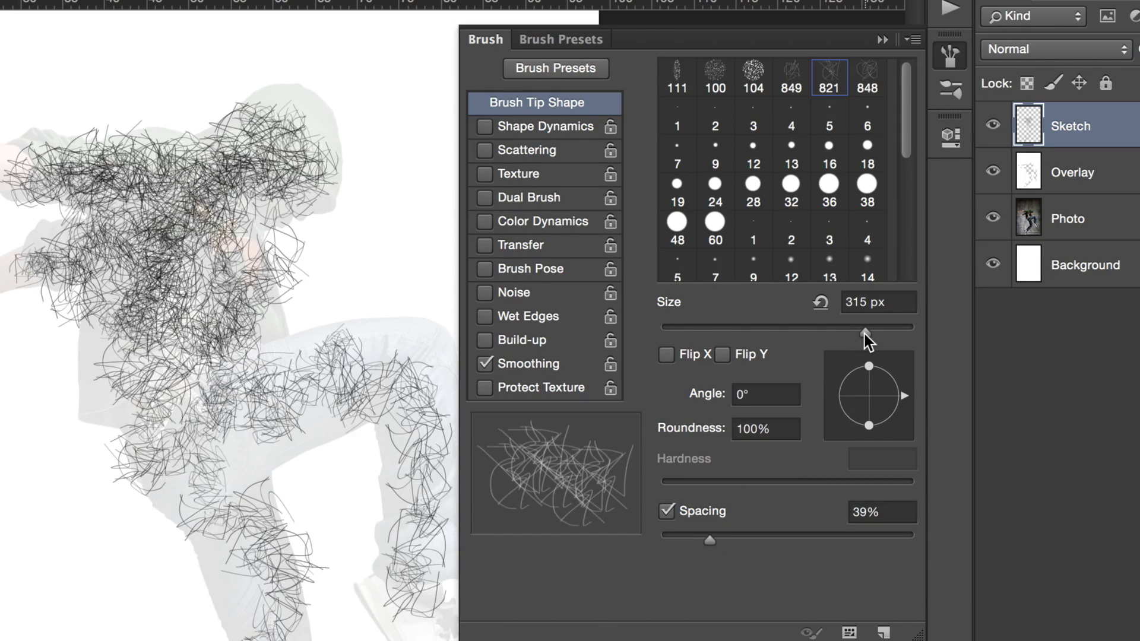
# - Enable Shape Dynamics: 66% size jitter, 23% minimum diameter, 73% angle and roundness jitter
pyautogui.click(553, 126)
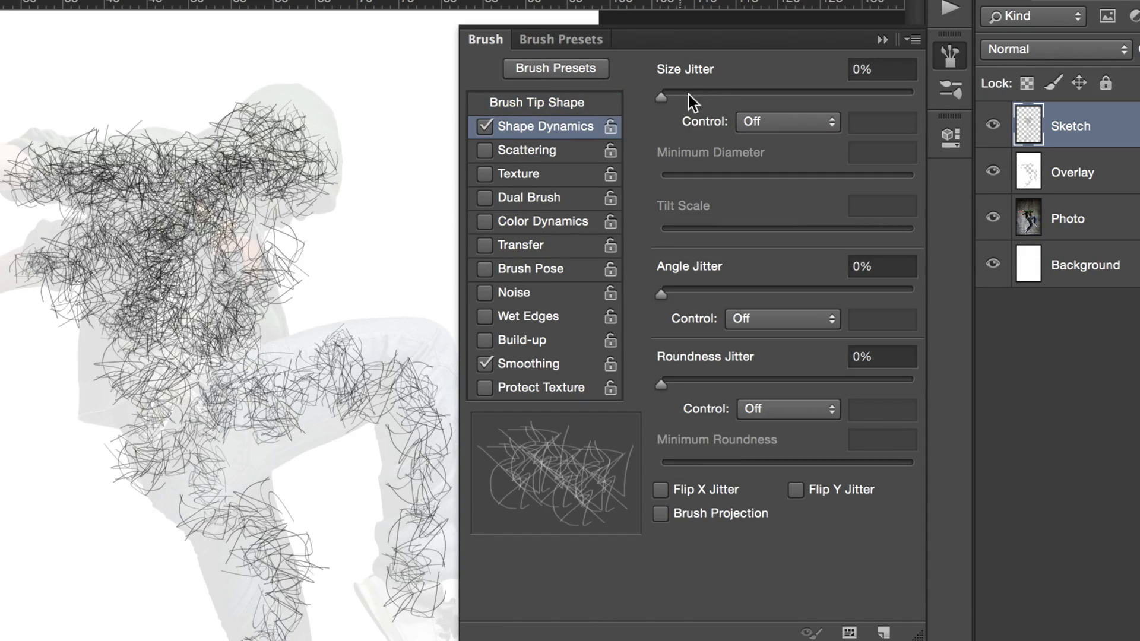
pyautogui.moveTo(699, 94); pyautogui.dragTo(828, 94)
pyautogui.moveTo(823, 175); pyautogui.dragTo(719, 182)
pyautogui.moveTo(837, 291); pyautogui.dragTo(846, 291)
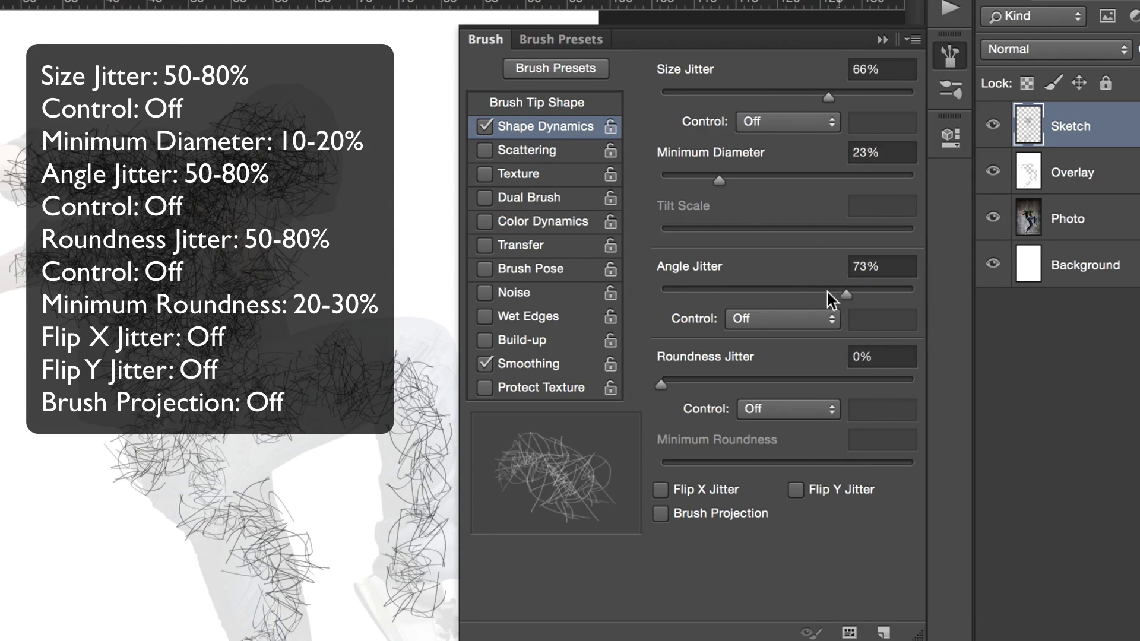
pyautogui.click(843, 380)
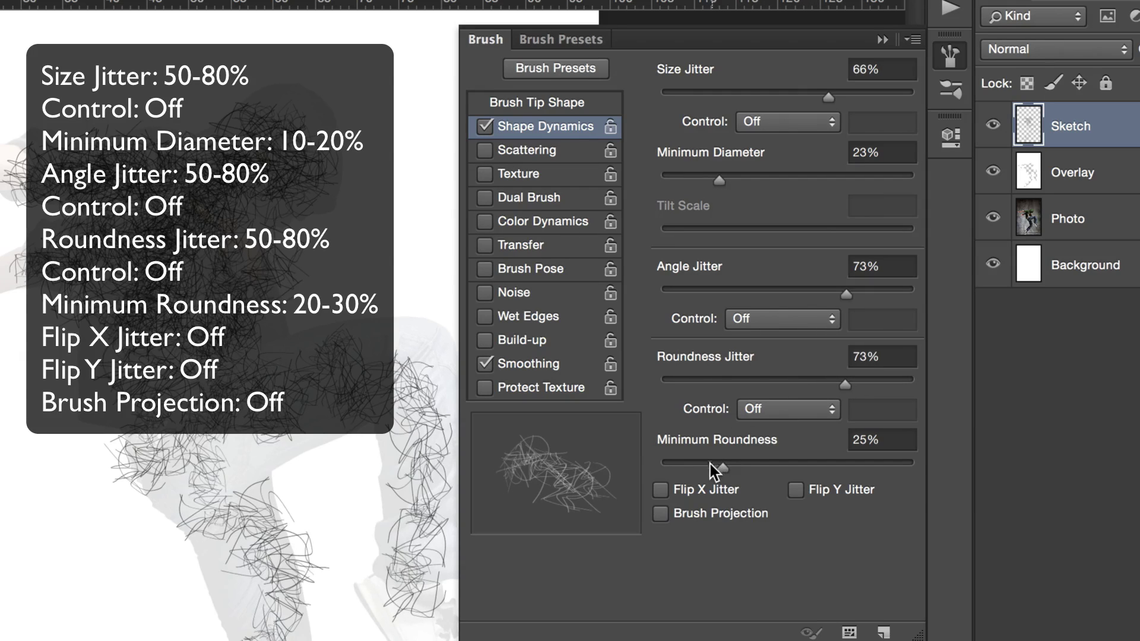
pyautogui.click(885, 41)
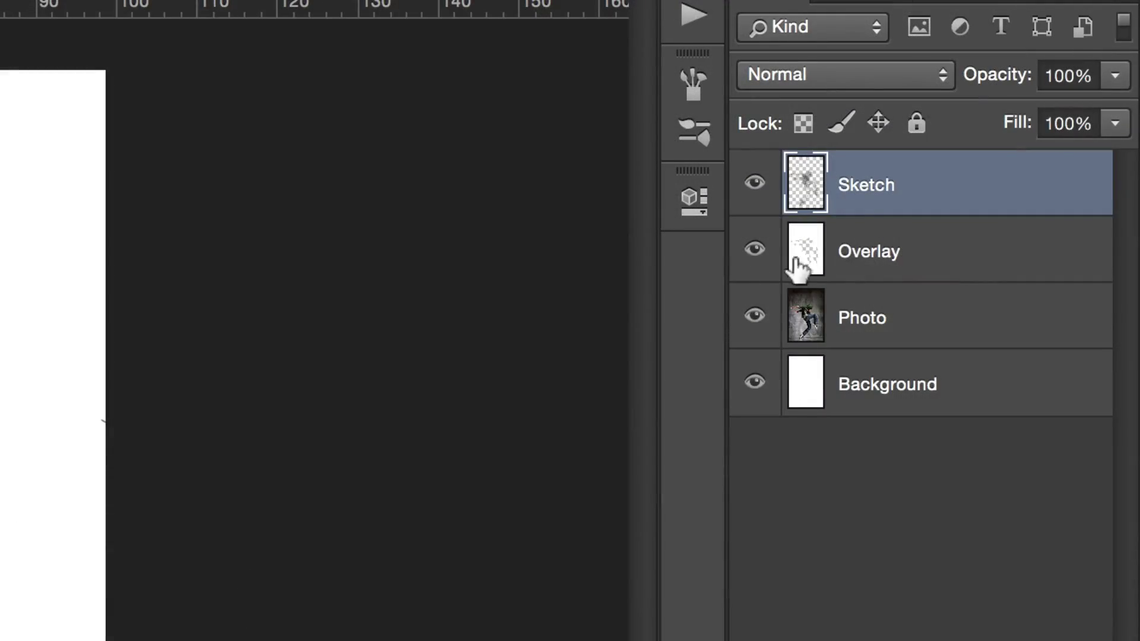
# - Move Sketch beneath Photo, adjust Photo's opacity, and clip Photo and Overlay to Sketch
pyautogui.moveTo(943, 187); pyautogui.dragTo(941, 329)
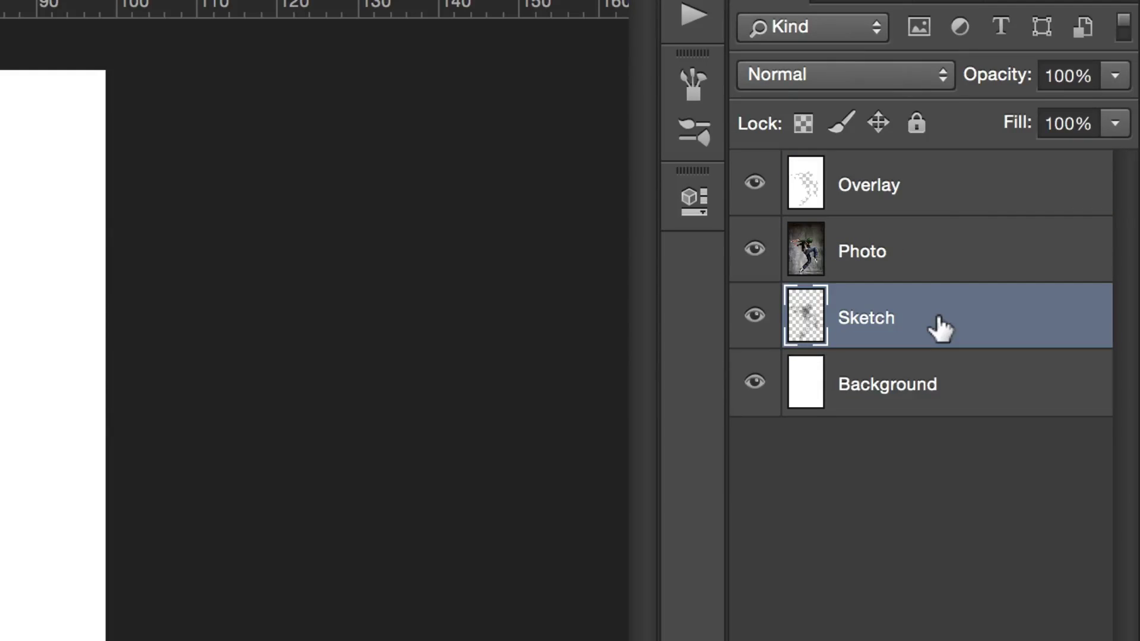
pyautogui.click(960, 231)
pyautogui.press('1')
pyautogui.moveTo(980, 71); pyautogui.dragTo(1127, 71)
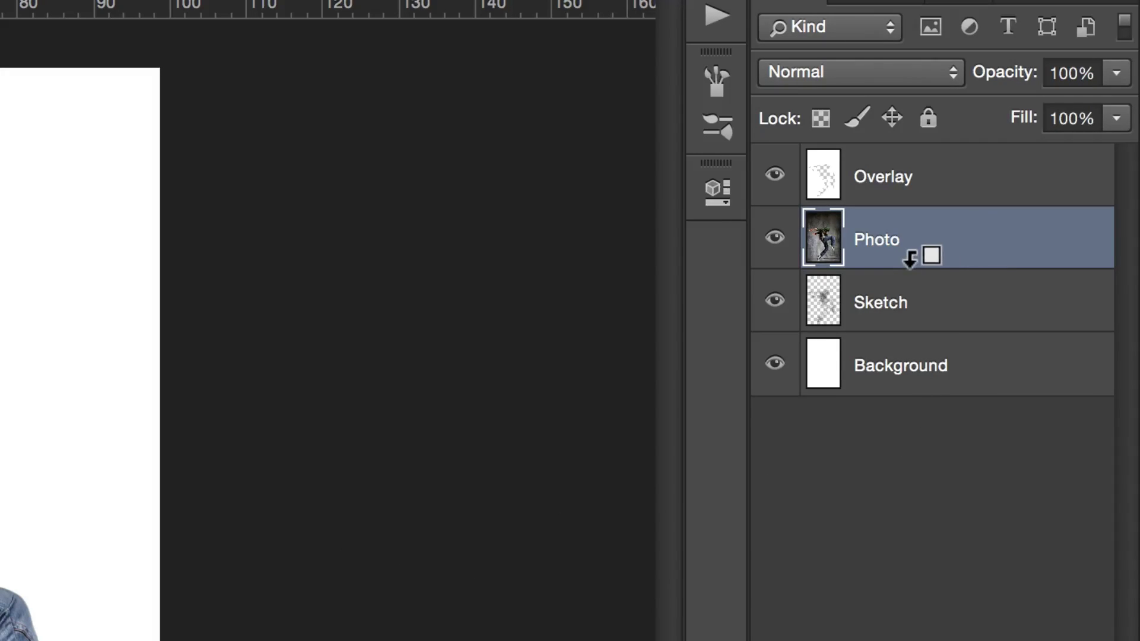
pyautogui.keyDown('alt'); pyautogui.click(910, 262); pyautogui.keyUp('alt')
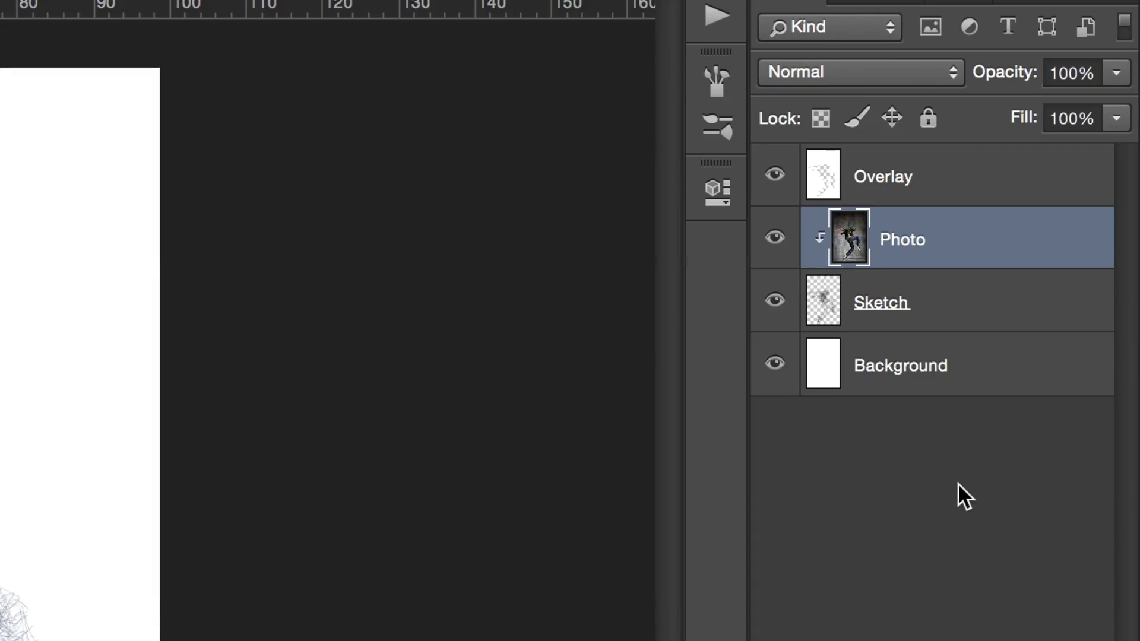
pyautogui.keyDown('alt'); pyautogui.click(936, 193); pyautogui.keyUp('alt')
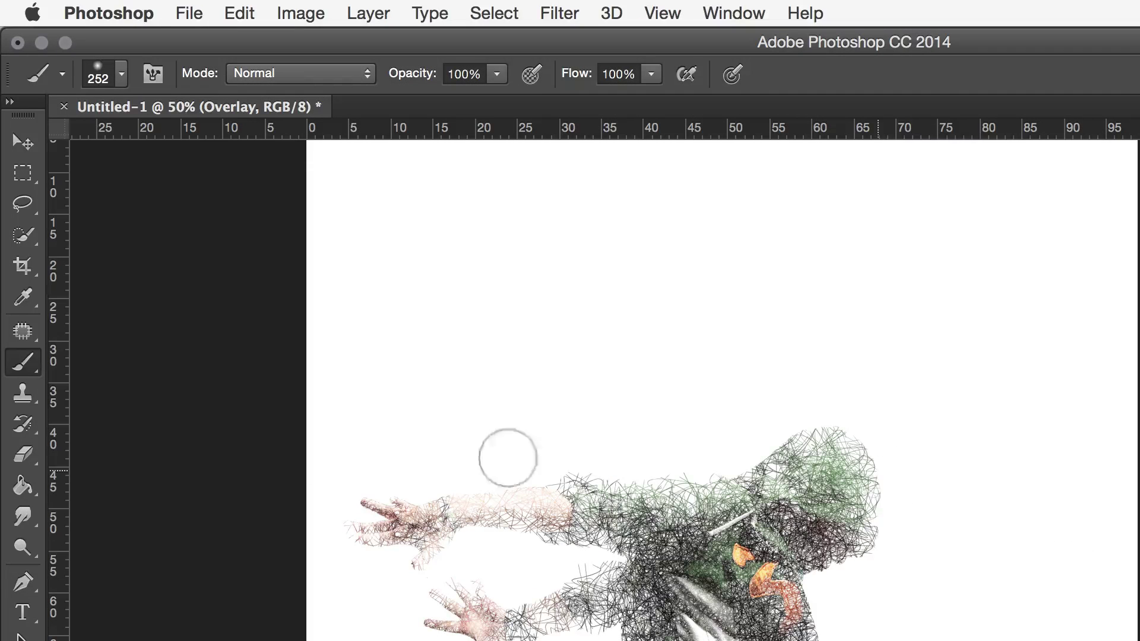
# - Choose a soft round brush with 0% hardness, sized to 268 px
pyautogui.click(121, 73)
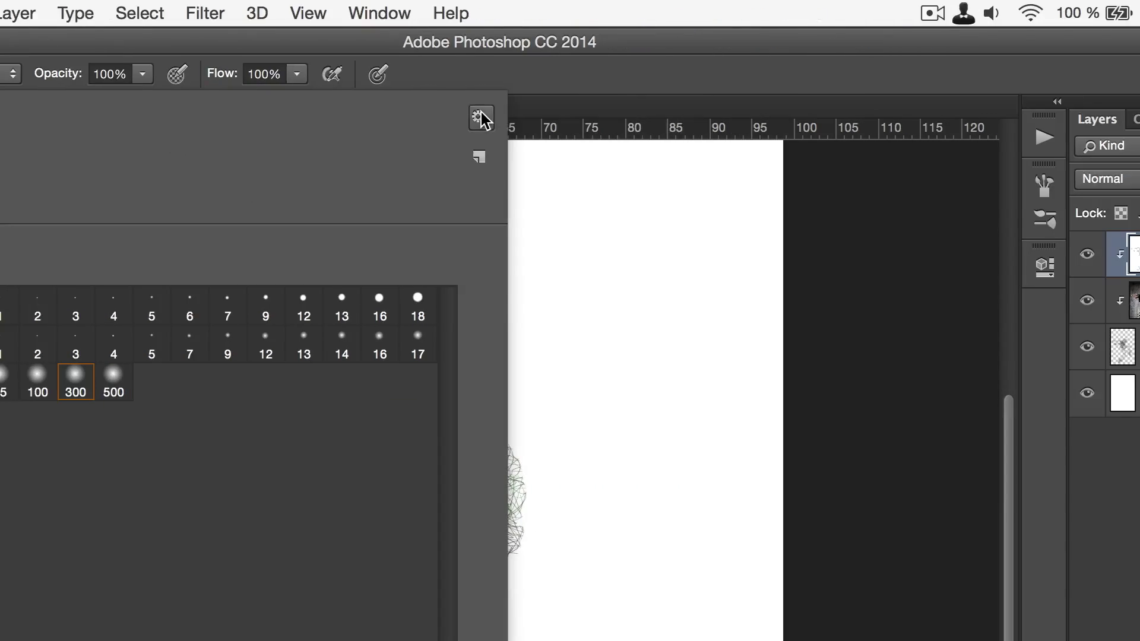
pyautogui.click(833, 116)
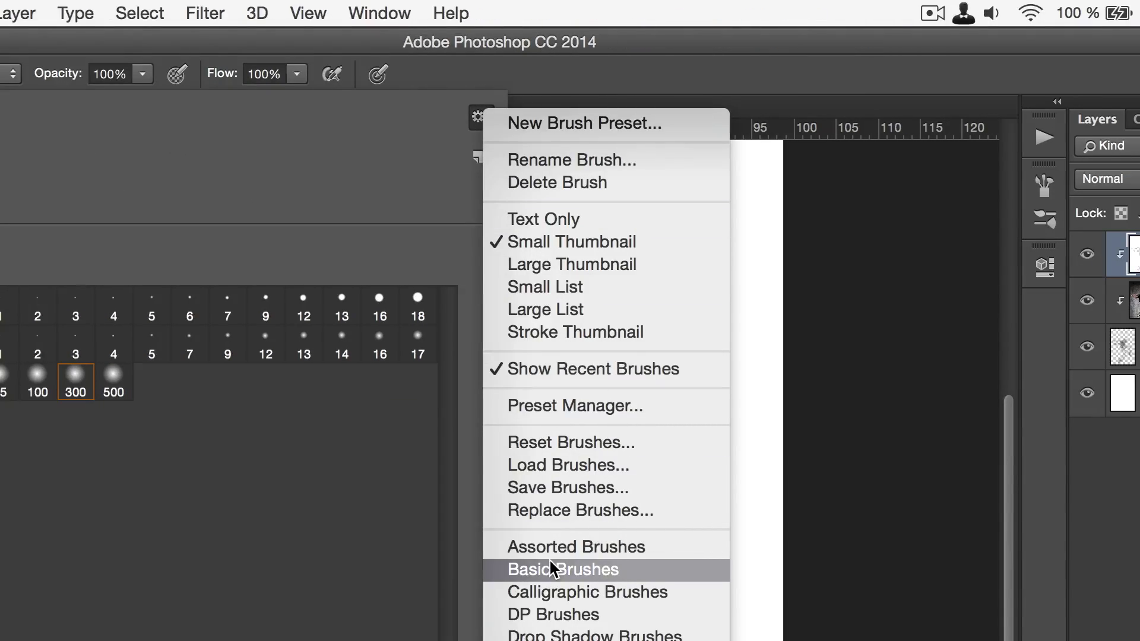
pyautogui.click(259, 471)
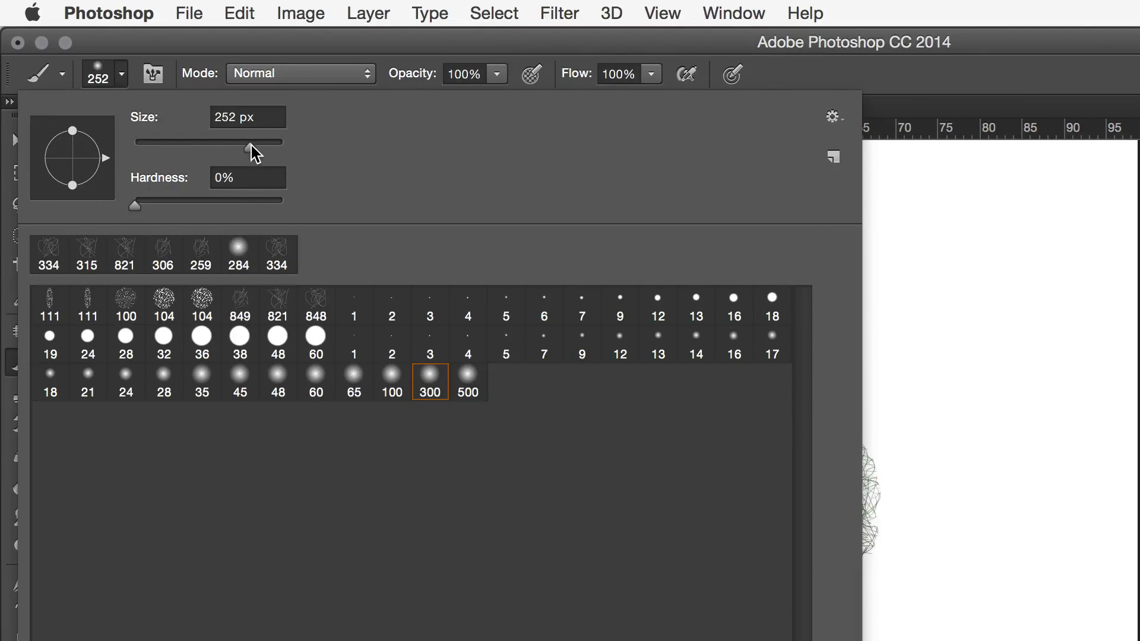
pyautogui.moveTo(252, 148); pyautogui.dragTo(250, 146)
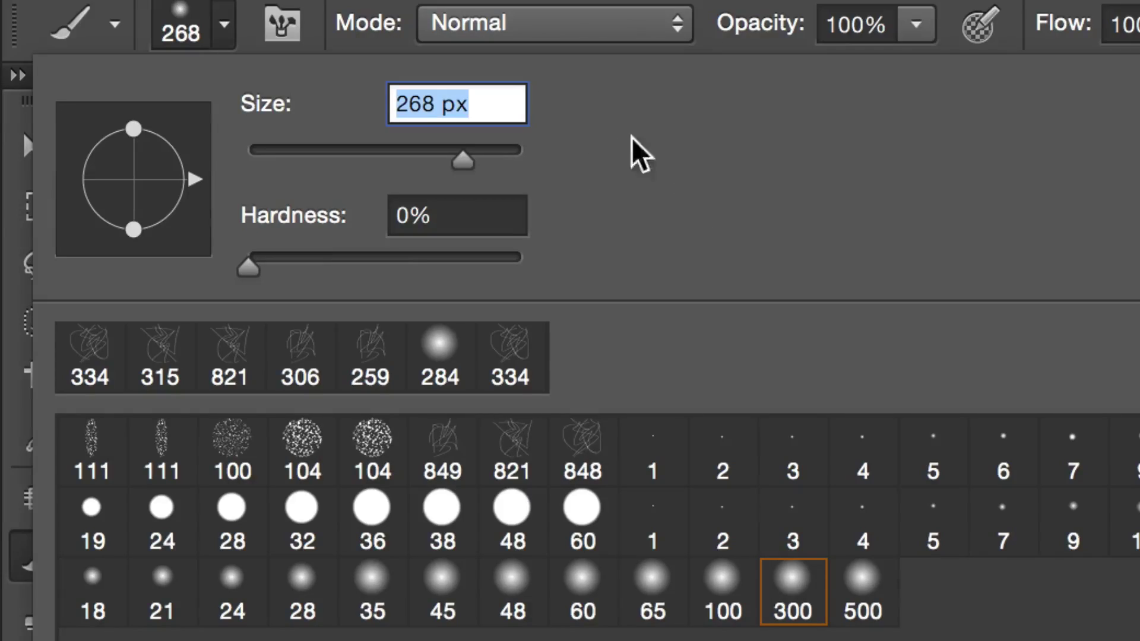
pyautogui.press('Return')
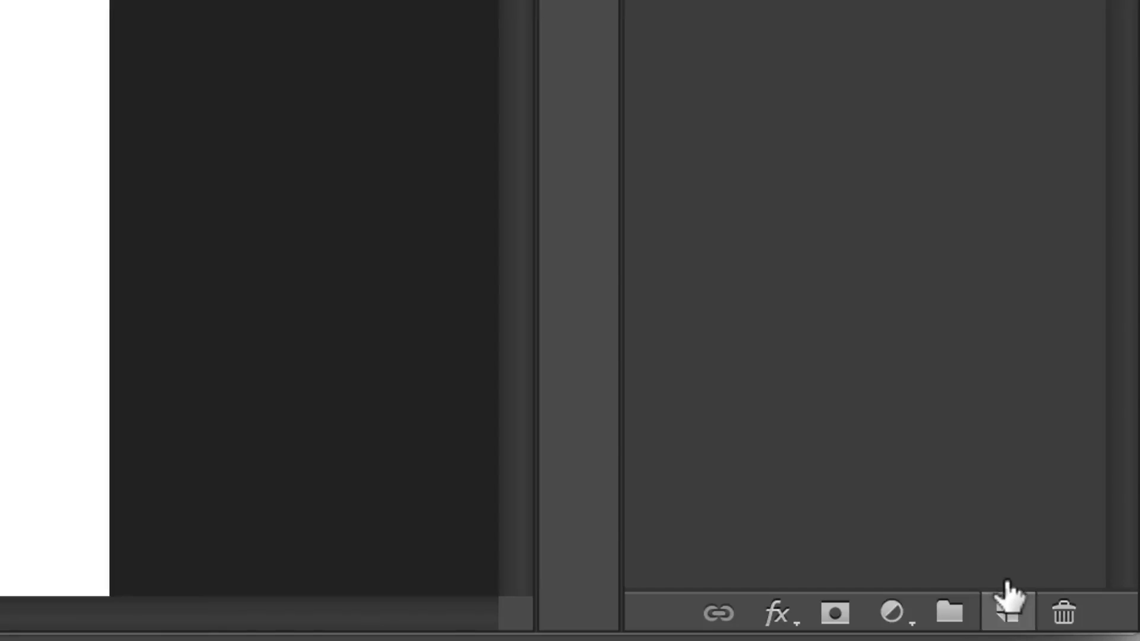
# - Add a new top layer named Edges, release Photo's clipping, and select Edges
pyautogui.click(1007, 584)
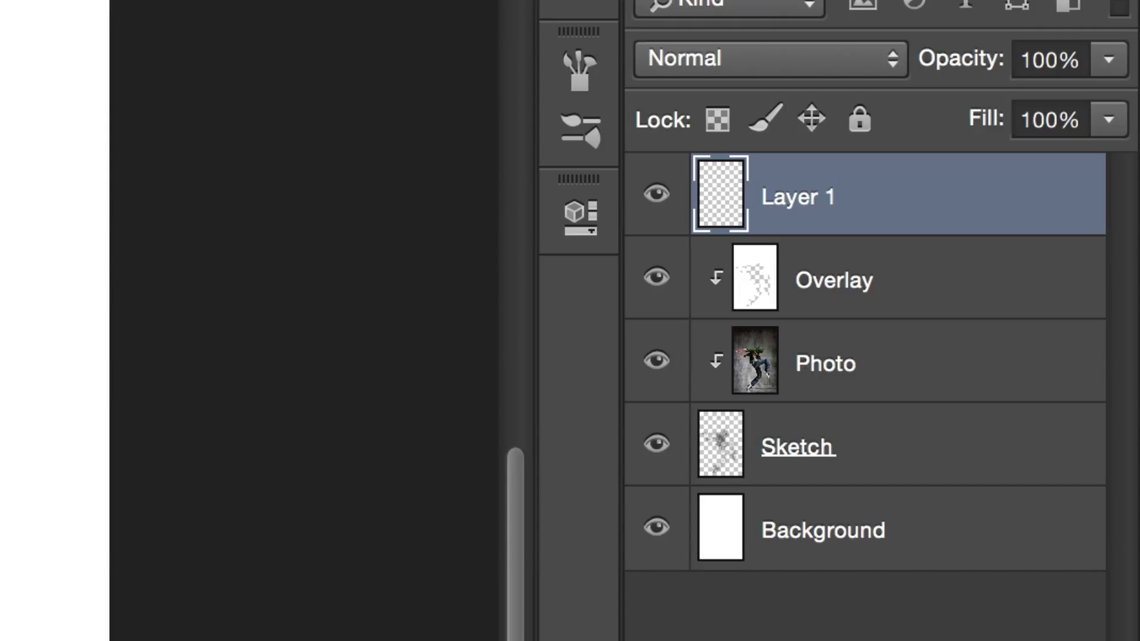
pyautogui.doubleClick(799, 198)
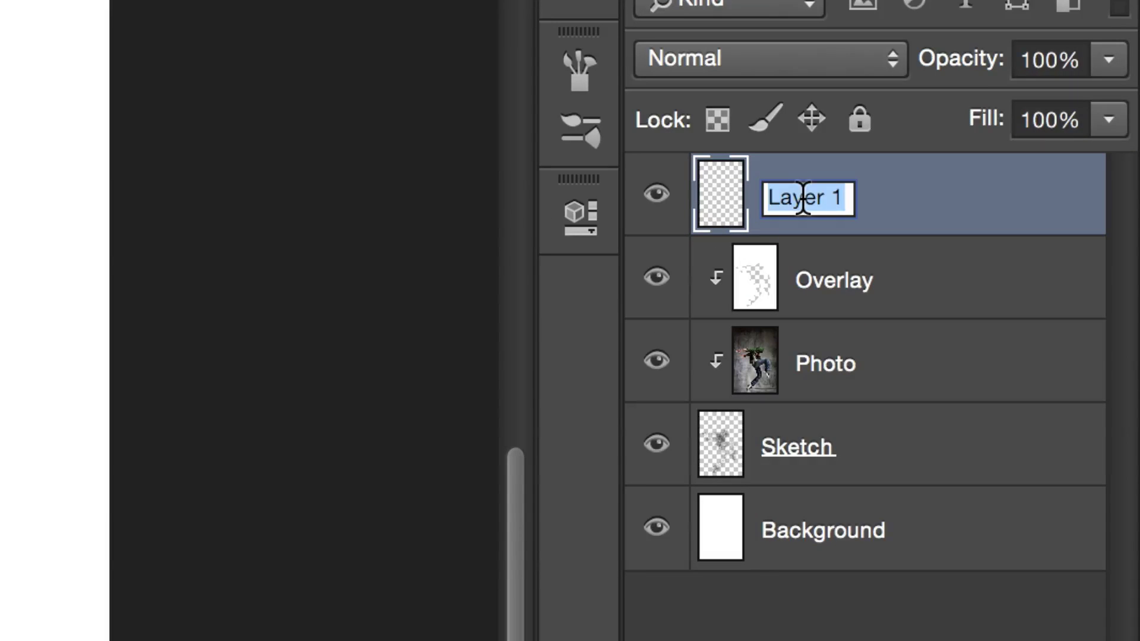
pyautogui.write('Edges')
pyautogui.press('Return')
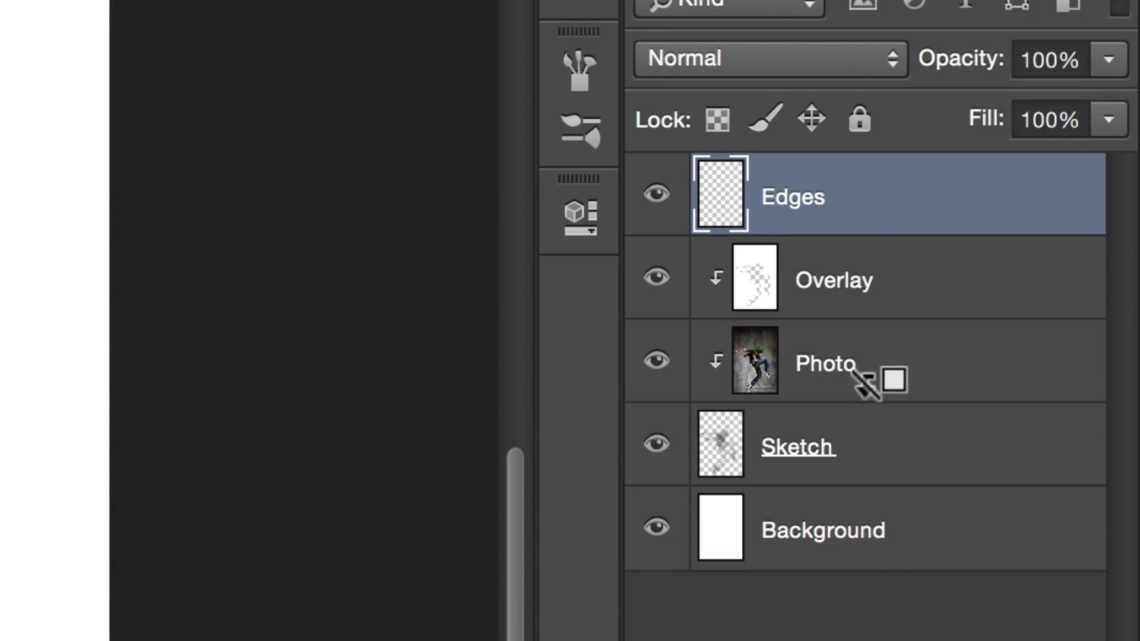
pyautogui.keyDown('alt'); pyautogui.click(855, 371); pyautogui.keyUp('alt')
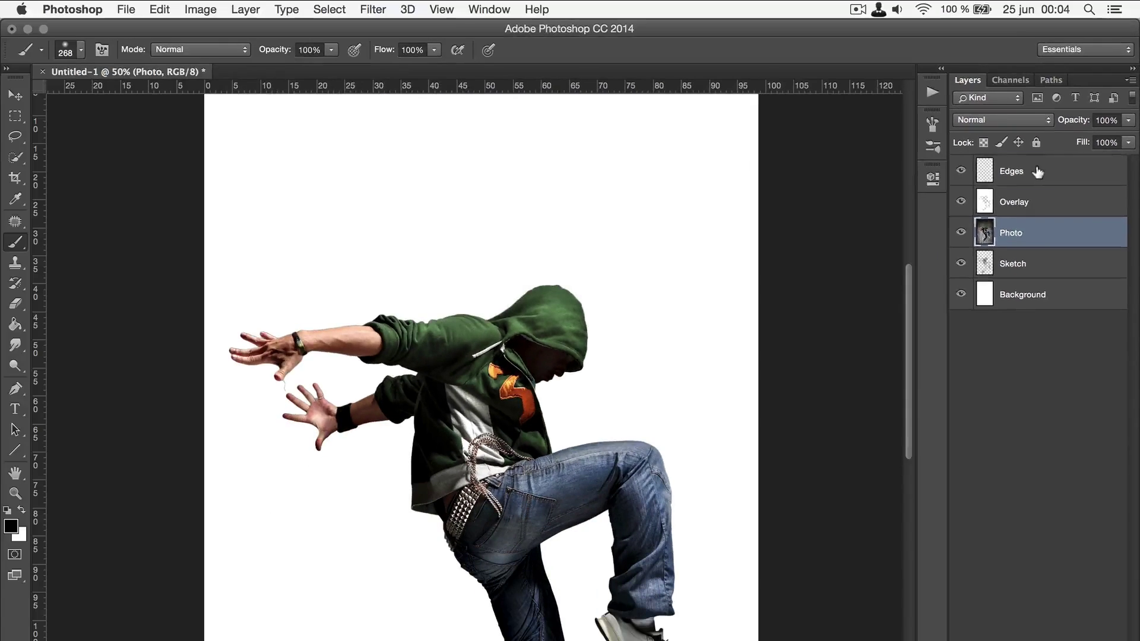
pyautogui.click(879, 197)
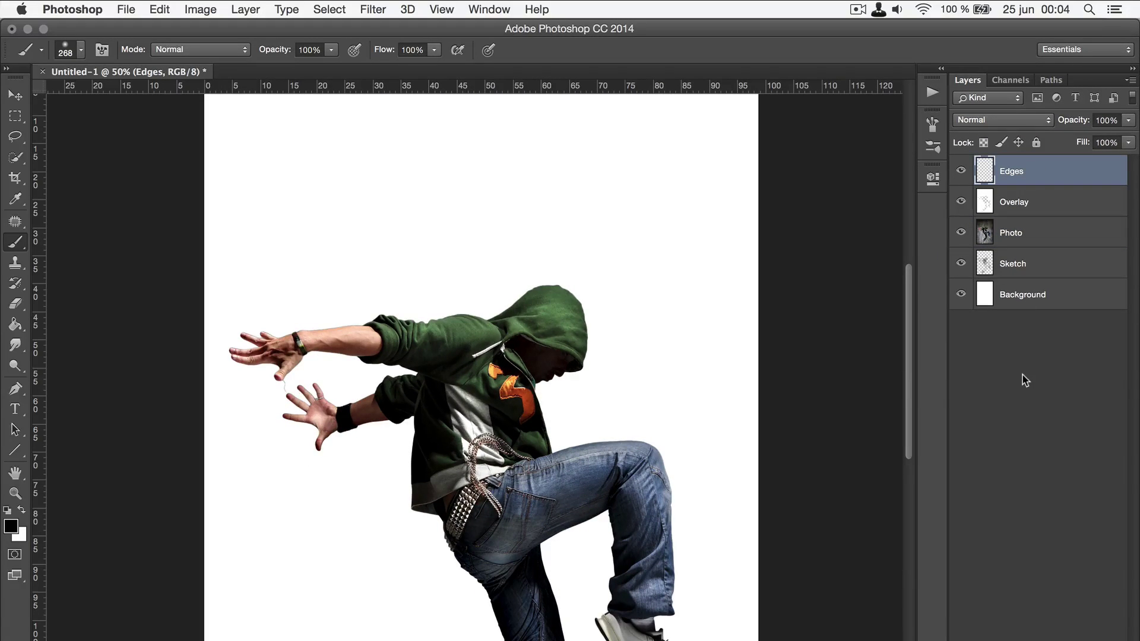
# - Sample the skin tone and paint soft patches above and below the forearm
pyautogui.scroll(-5, 869, 362)
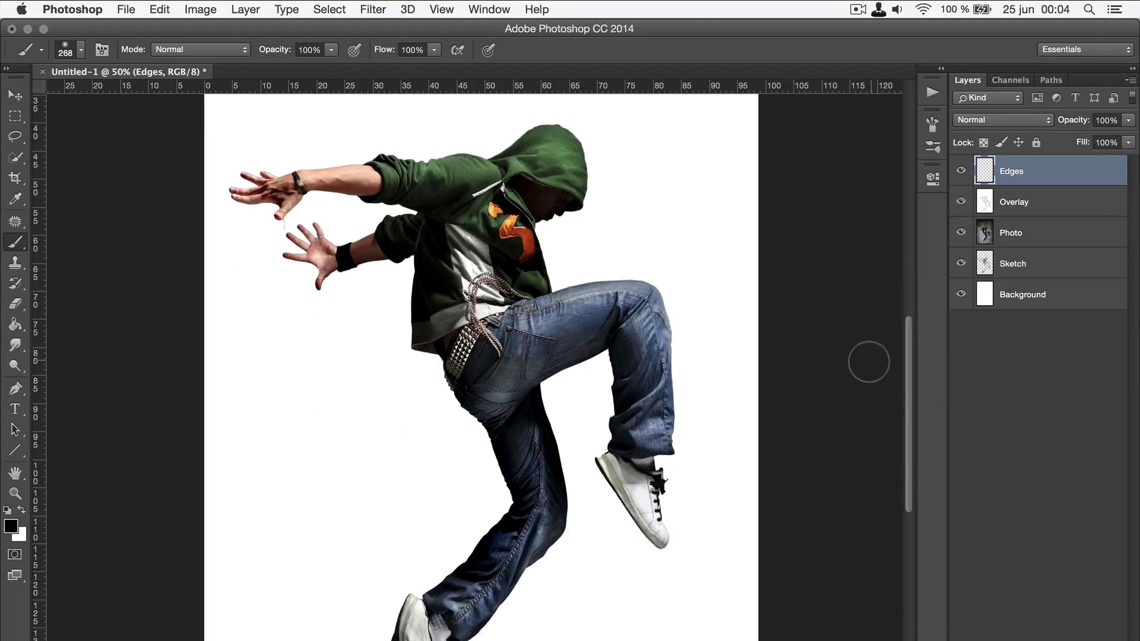
pyautogui.scroll(3, 869, 362)
pyautogui.press('super+plus')
pyautogui.scroll(3, 860, 371)
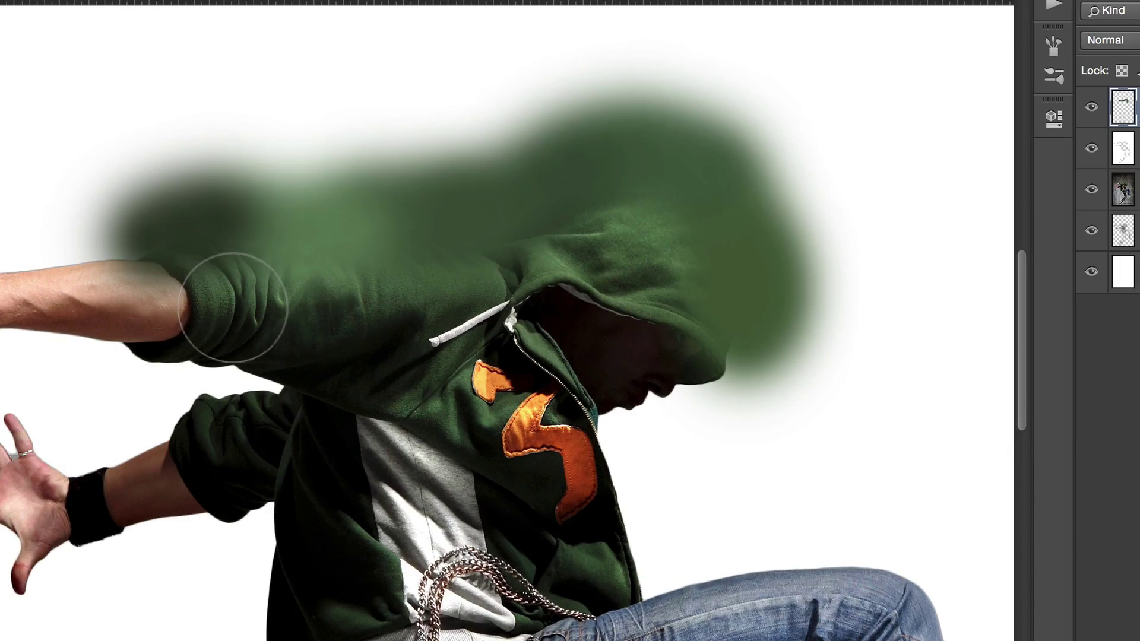
pyautogui.hscroll(-5, 280, 382)
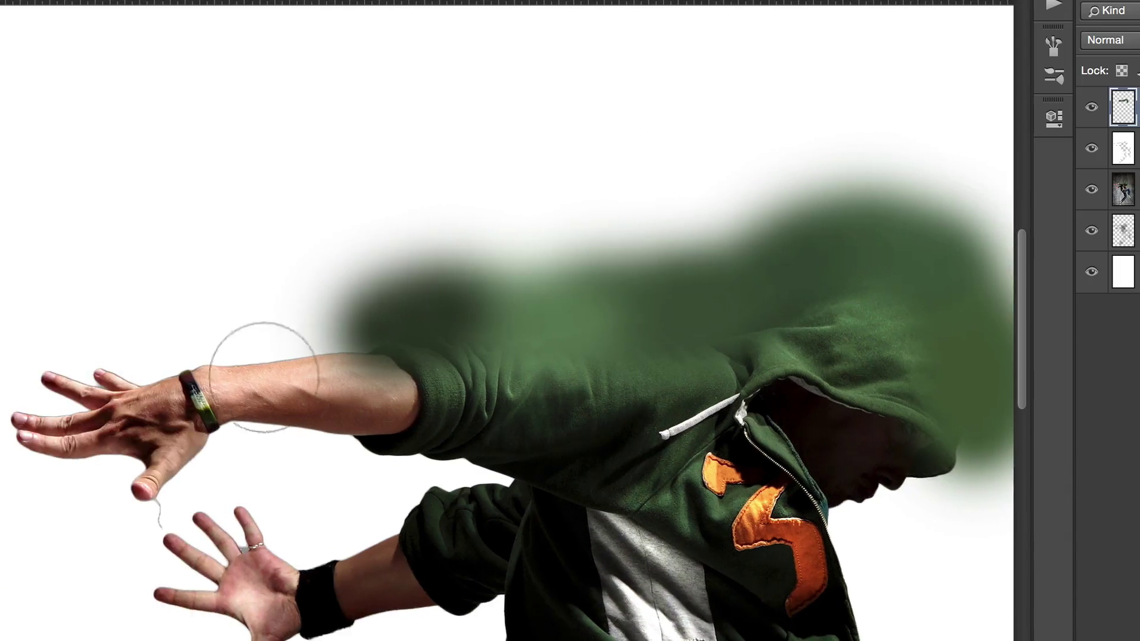
pyautogui.keyDown('alt'); pyautogui.click(309, 356); pyautogui.keyUp('alt')
pyautogui.moveTo(344, 326)
pyautogui.mouseDown()
pyautogui.moveTo(234, 326)
pyautogui.moveTo(203, 355)
pyautogui.moveTo(178, 330)
pyautogui.mouseUp()
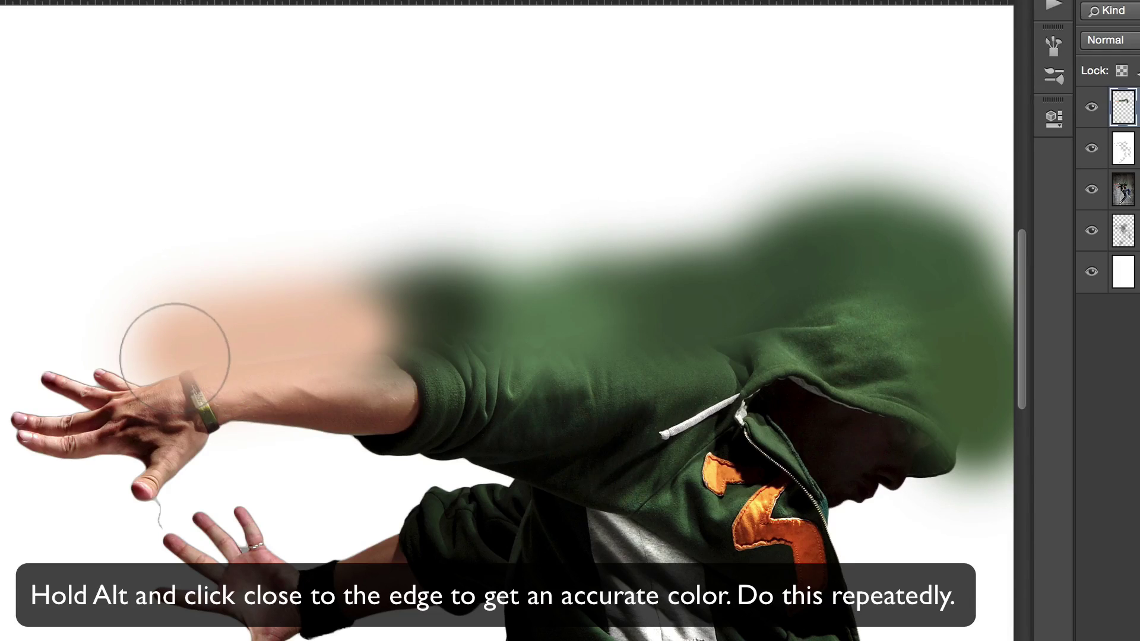
pyautogui.hscroll(3, 267, 380)
pyautogui.scroll(-2, 267, 380)
pyautogui.keyDown('alt'); pyautogui.click(206, 379); pyautogui.keyUp('alt')
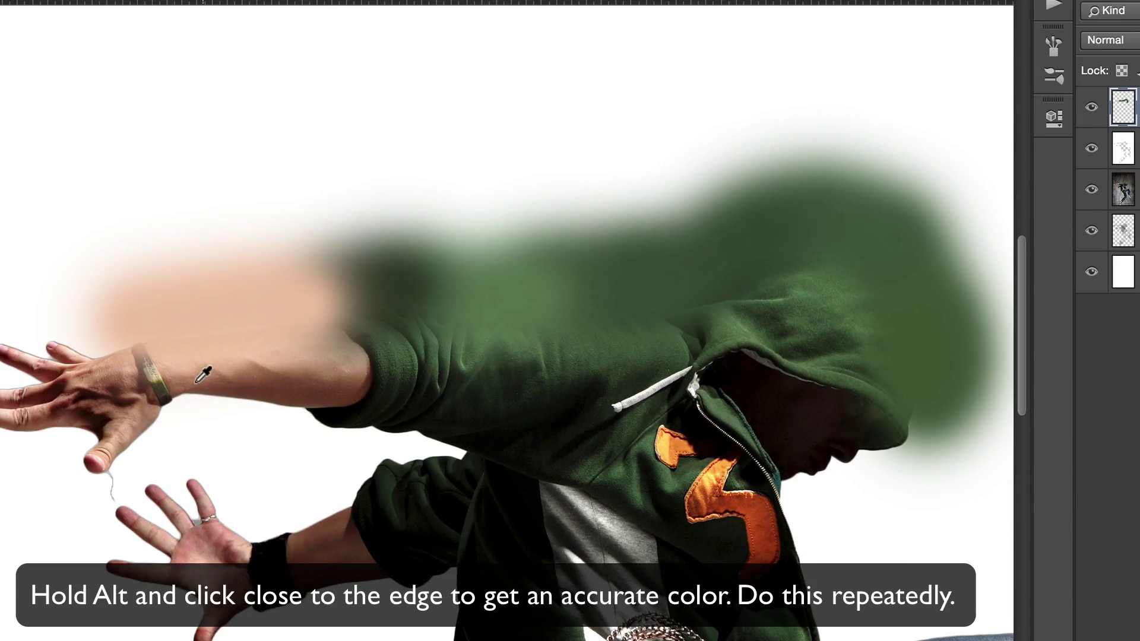
pyautogui.moveTo(190, 420)
pyautogui.mouseDown()
pyautogui.moveTo(285, 407)
pyautogui.moveTo(211, 404)
pyautogui.mouseUp()
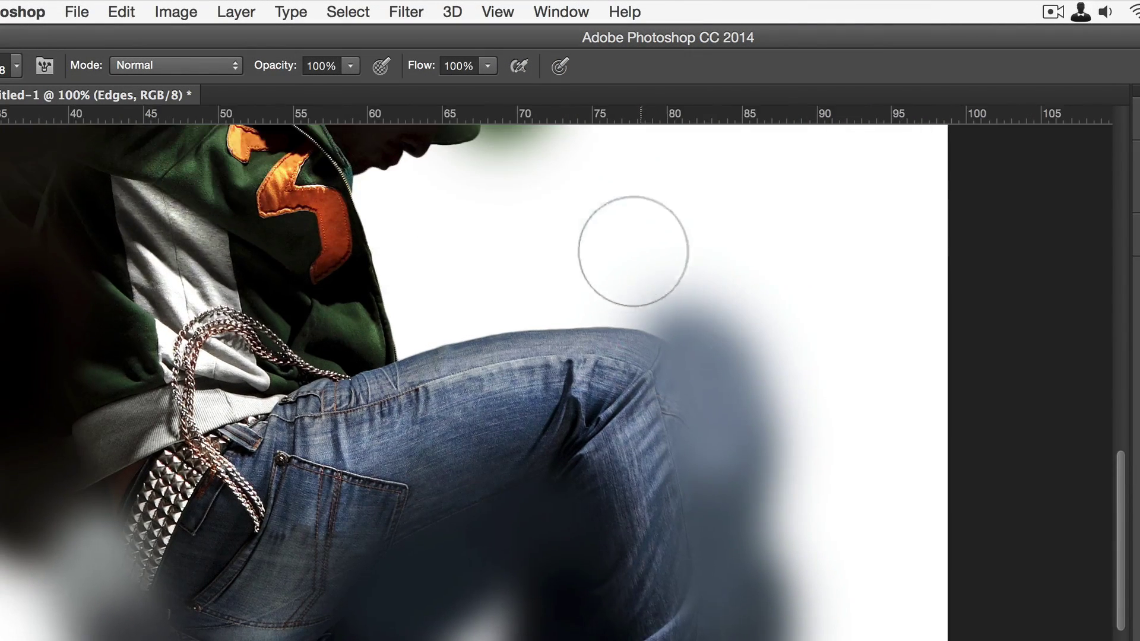
# - Paint a soft blue-grey haze from the knee up toward the hoodie
pyautogui.moveTo(615, 325); pyautogui.dragTo(509, 305)
pyautogui.scroll(5, 514, 327)
pyautogui.hscroll(-1, 514, 326)
pyautogui.moveTo(495, 396)
pyautogui.mouseDown()
pyautogui.moveTo(504, 364)
pyautogui.moveTo(454, 356)
pyautogui.moveTo(428, 374)
pyautogui.mouseUp()
pyautogui.scroll(2, 428, 394)
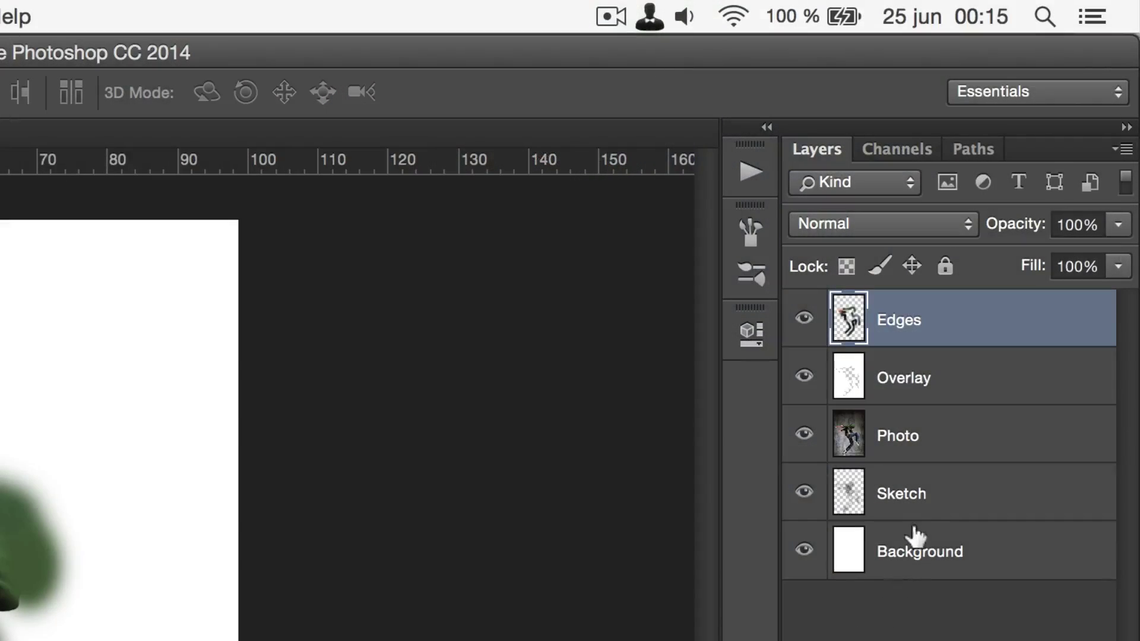
# - Clip the Photo, Overlay and Edges layers to the Sketch layer
pyautogui.moveTo(843, 462); pyautogui.dragTo(938, 454)
pyautogui.keyDown('alt'); pyautogui.click(939, 454); pyautogui.keyUp('alt')
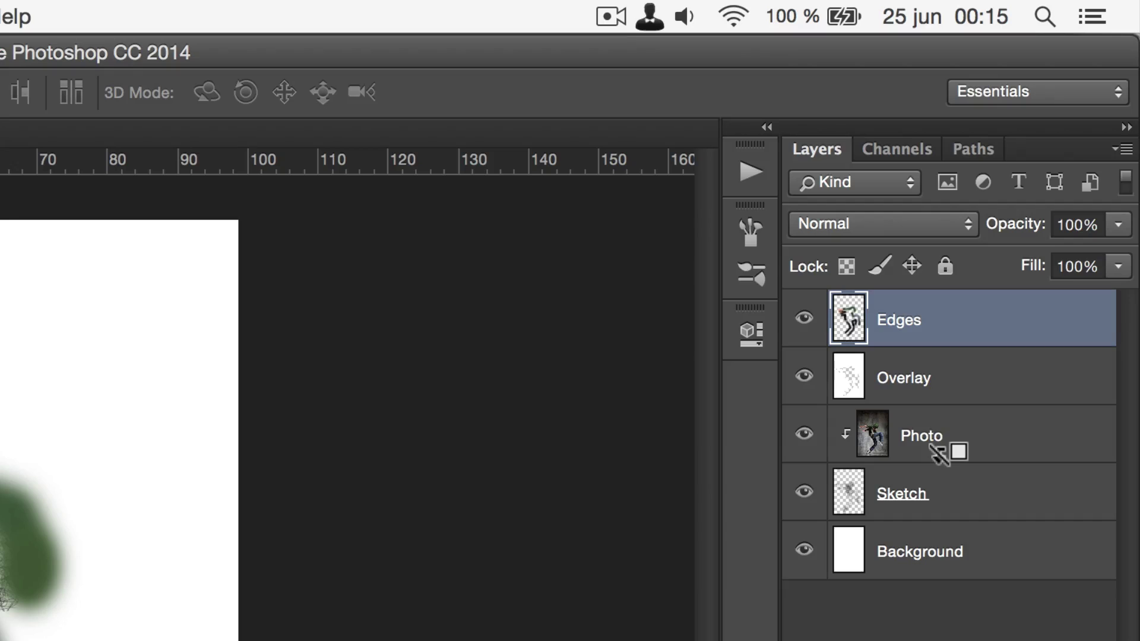
pyautogui.keyDown('alt'); pyautogui.click(931, 392); pyautogui.keyUp('alt')
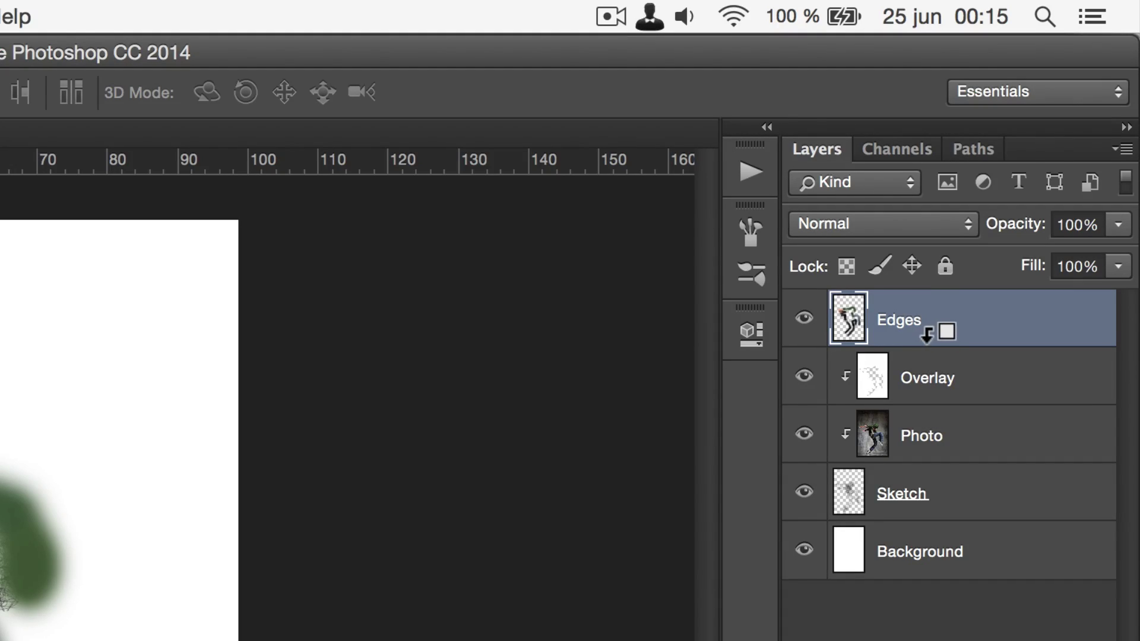
pyautogui.keyDown('alt'); pyautogui.click(927, 332); pyautogui.keyUp('alt')
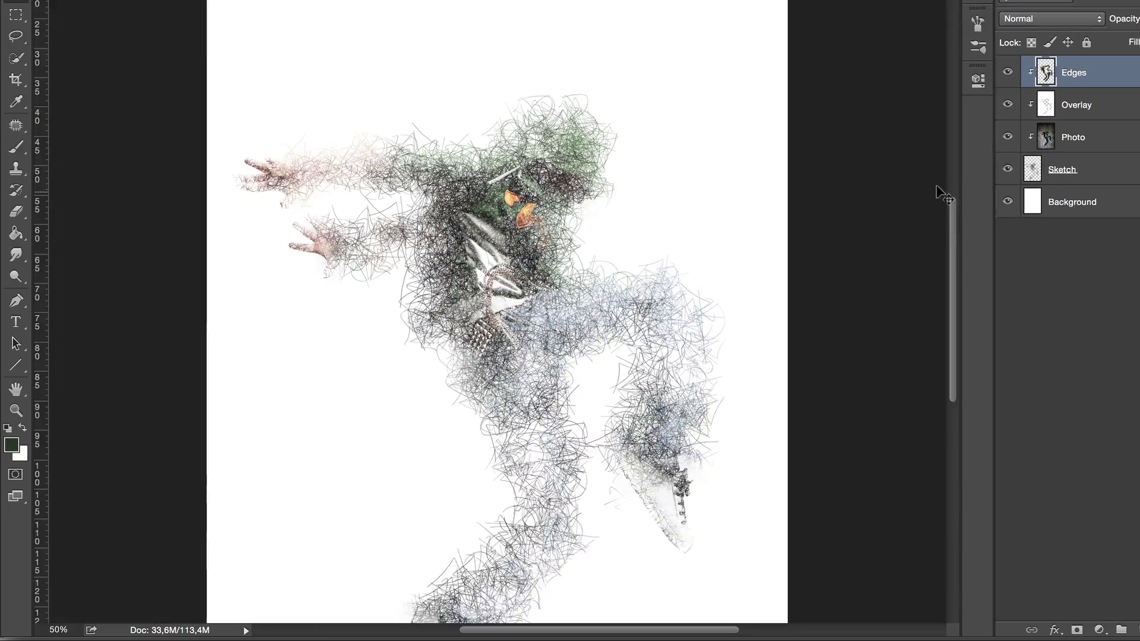
pyautogui.scroll(-3, 677, 526)
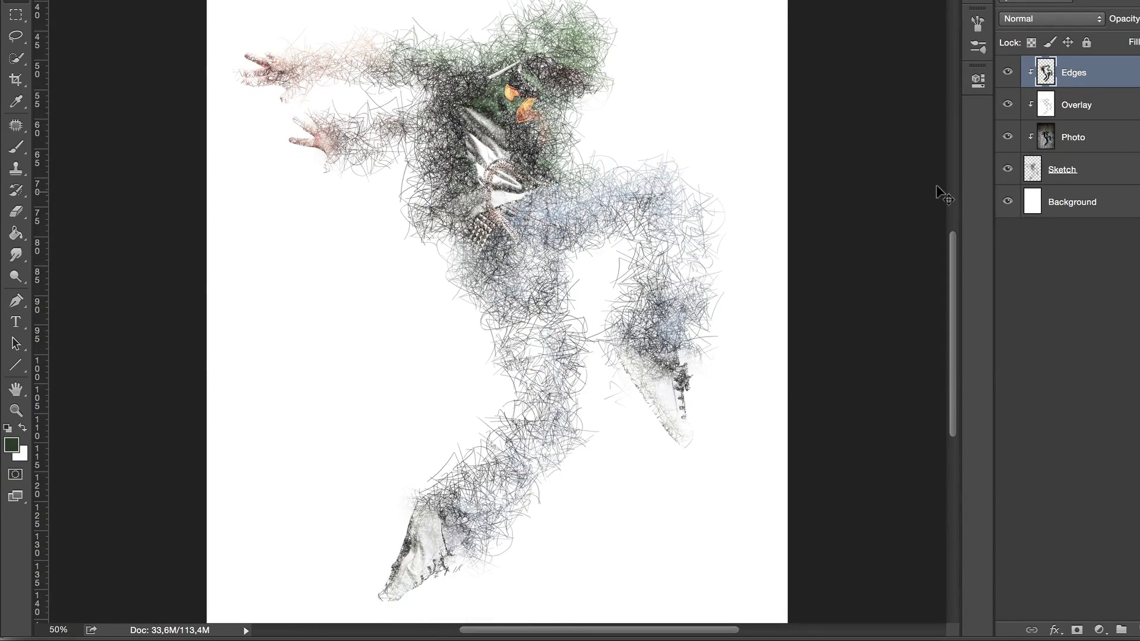
pyautogui.moveTo(954, 253); pyautogui.dragTo(953, 246)
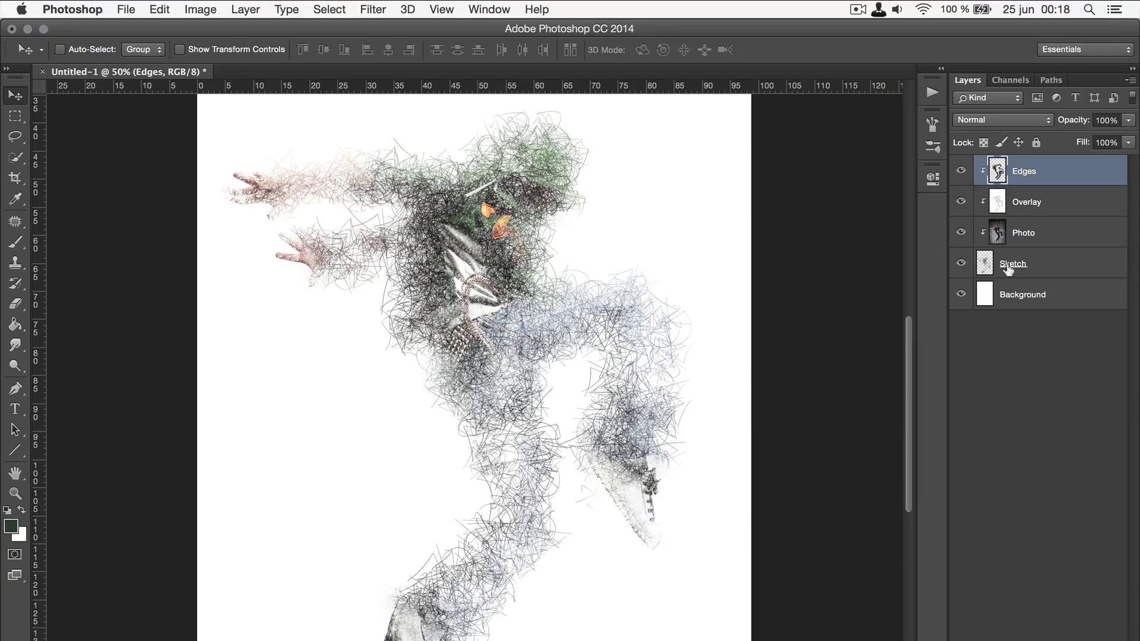
# - On the Sketch layer, pick the 849 scribble brush and set spacing to 36%
pyautogui.click(1009, 265)
pyautogui.click(13, 240)
pyautogui.click(81, 52)
pyautogui.click(160, 202)
pyautogui.click(102, 50)
pyautogui.click(622, 171)
pyautogui.click(656, 155)
pyautogui.click(769, 444)
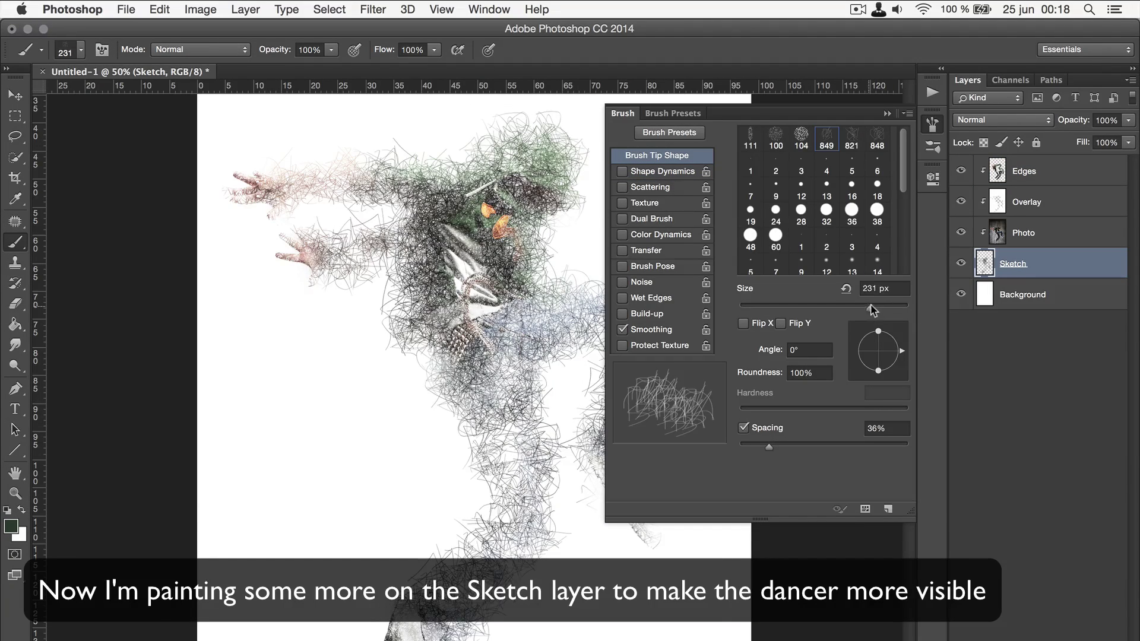
# - Enable Shape Dynamics with 26% minimum diameter, 69% angle jitter and 70% roundness jitter
pyautogui.click(662, 172)
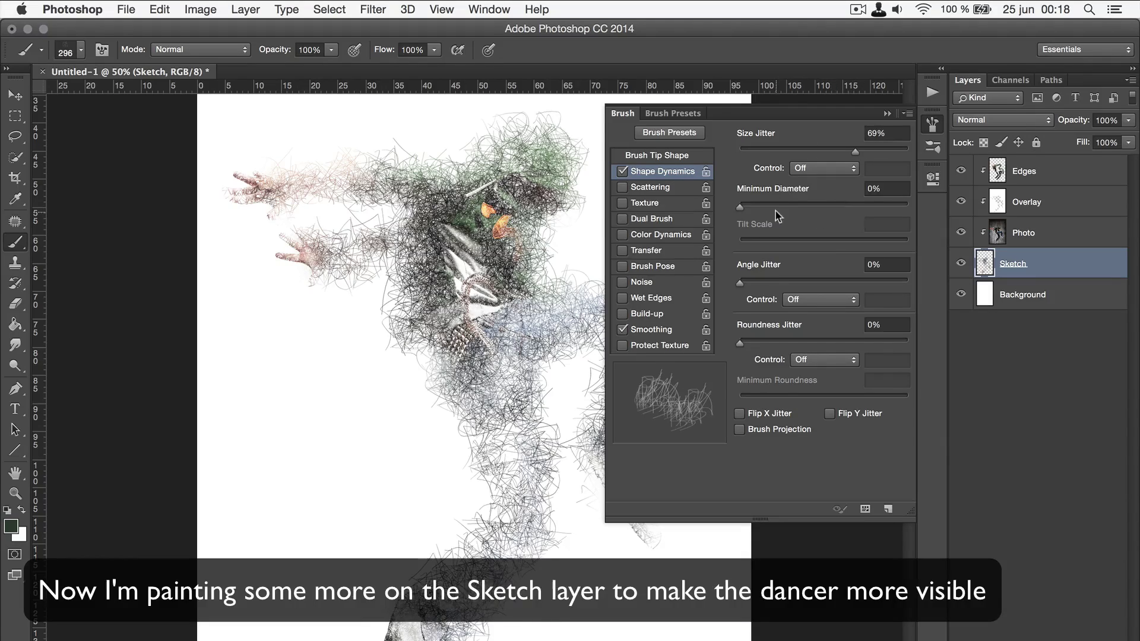
pyautogui.click(783, 208)
pyautogui.click(857, 284)
pyautogui.click(857, 343)
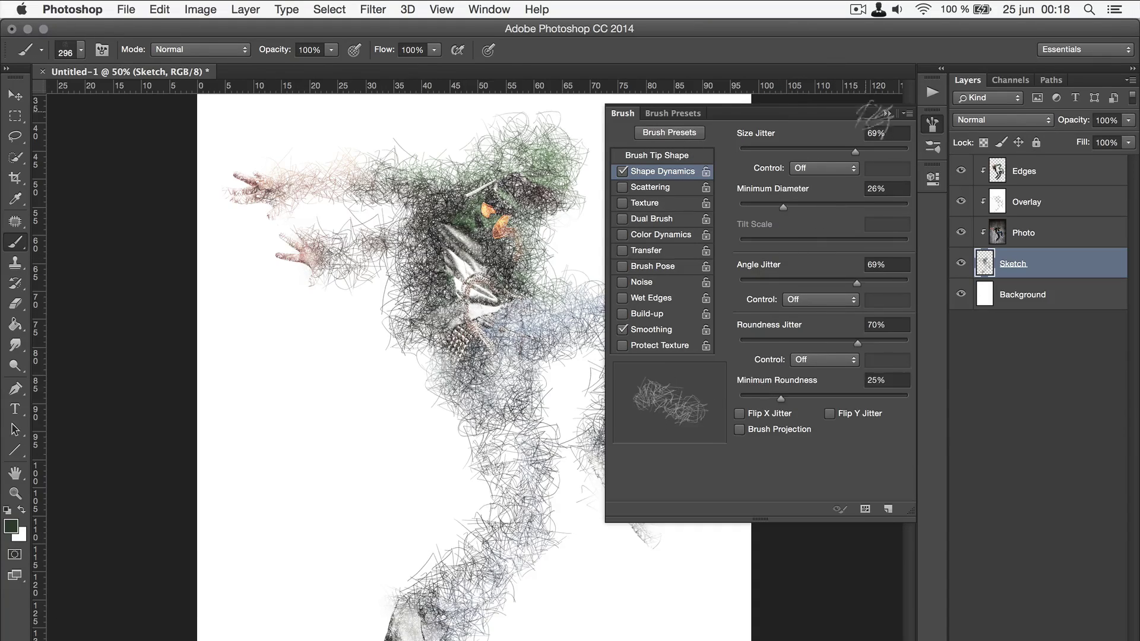
pyautogui.click(887, 114)
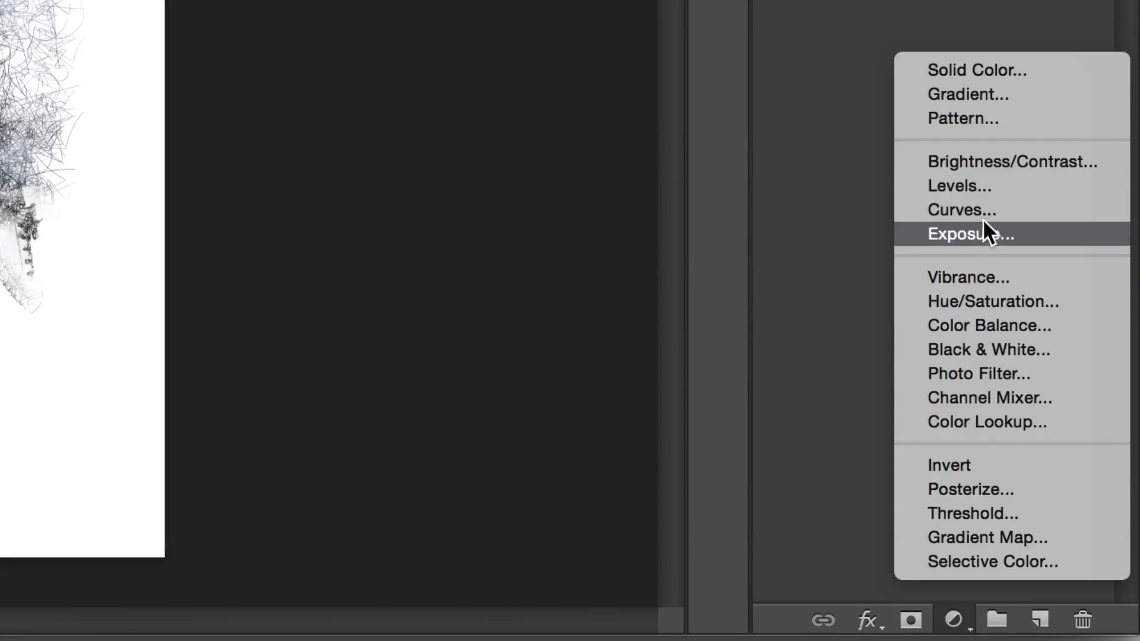
# - Add a Levels adjustment layer with midtone gamma 0,63 to darken the sketch
pyautogui.click(985, 184)
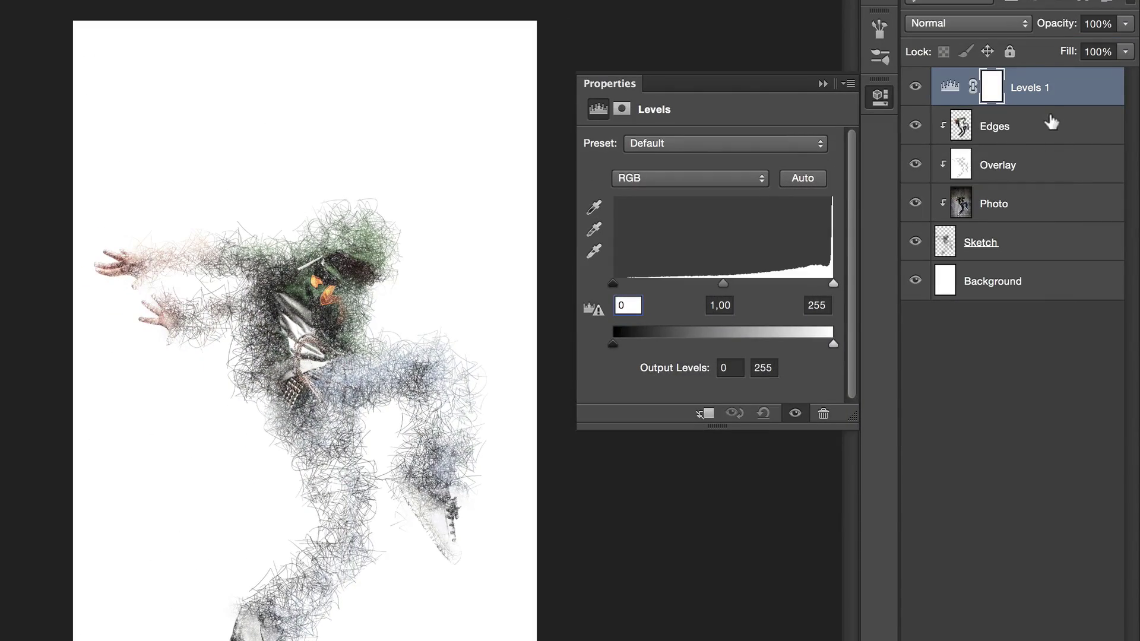
pyautogui.moveTo(723, 280); pyautogui.dragTo(754, 279)
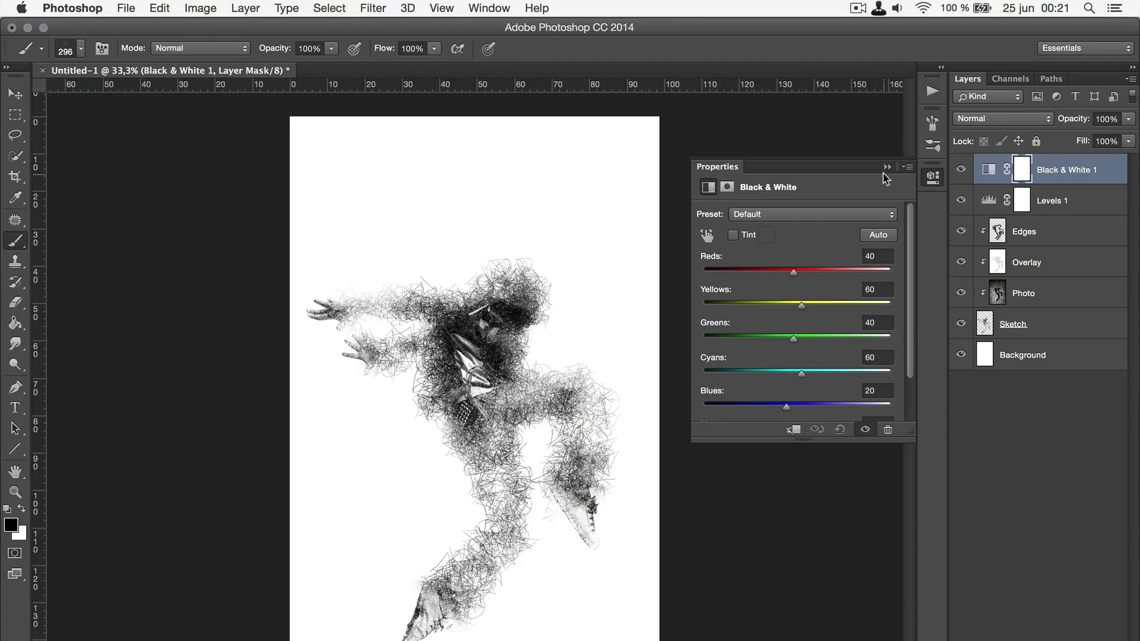
pyautogui.click(887, 168)
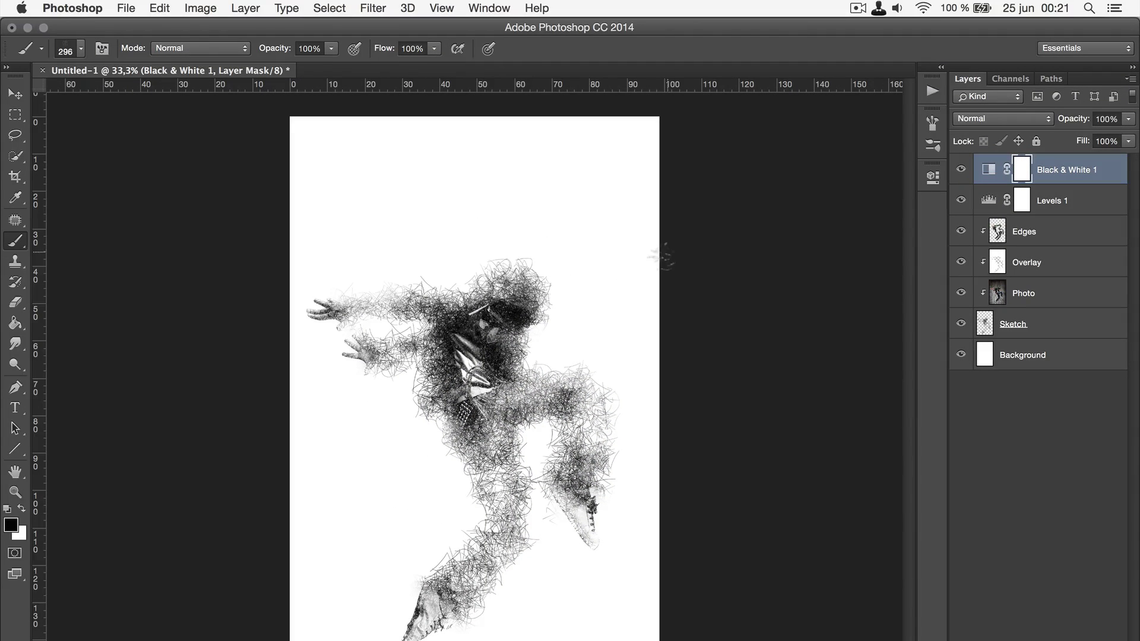
pyautogui.press('super+plus')
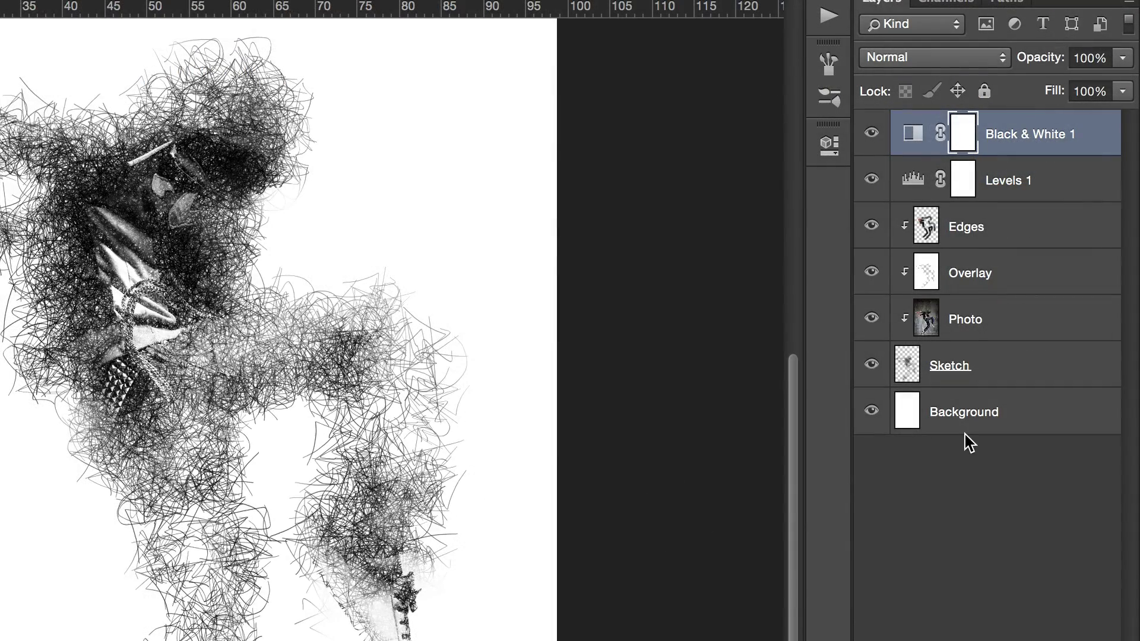
pyautogui.press('super+minus')
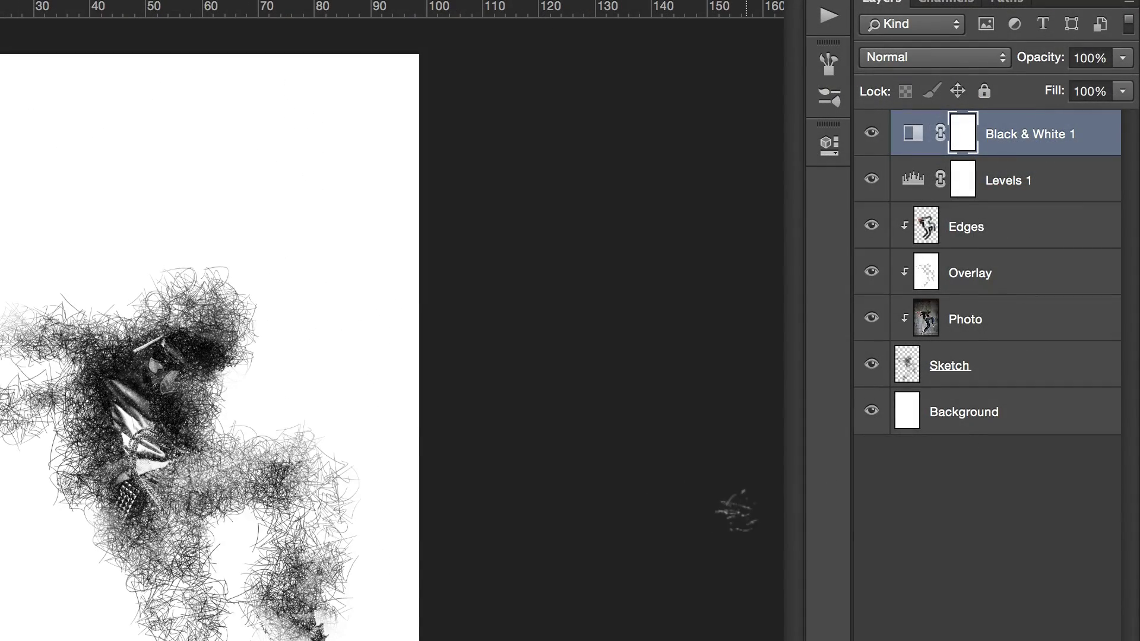
# - Give the Background layer a #4d4d4d dark grey Color Overlay through Blending Options
pyautogui.rightClick(1029, 417)
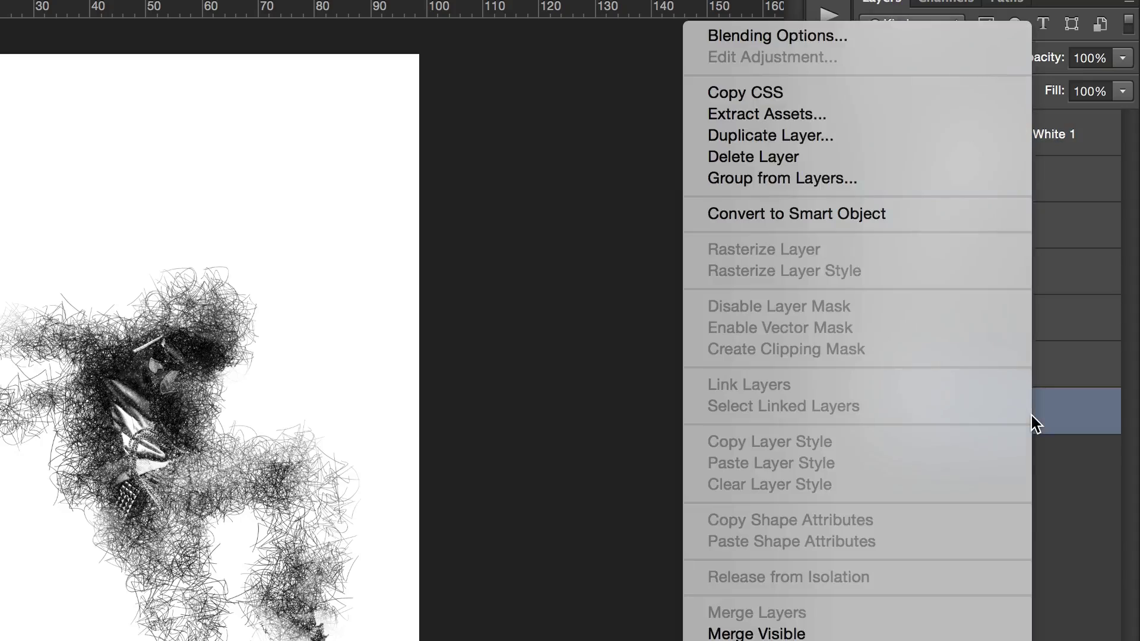
pyautogui.click(832, 34)
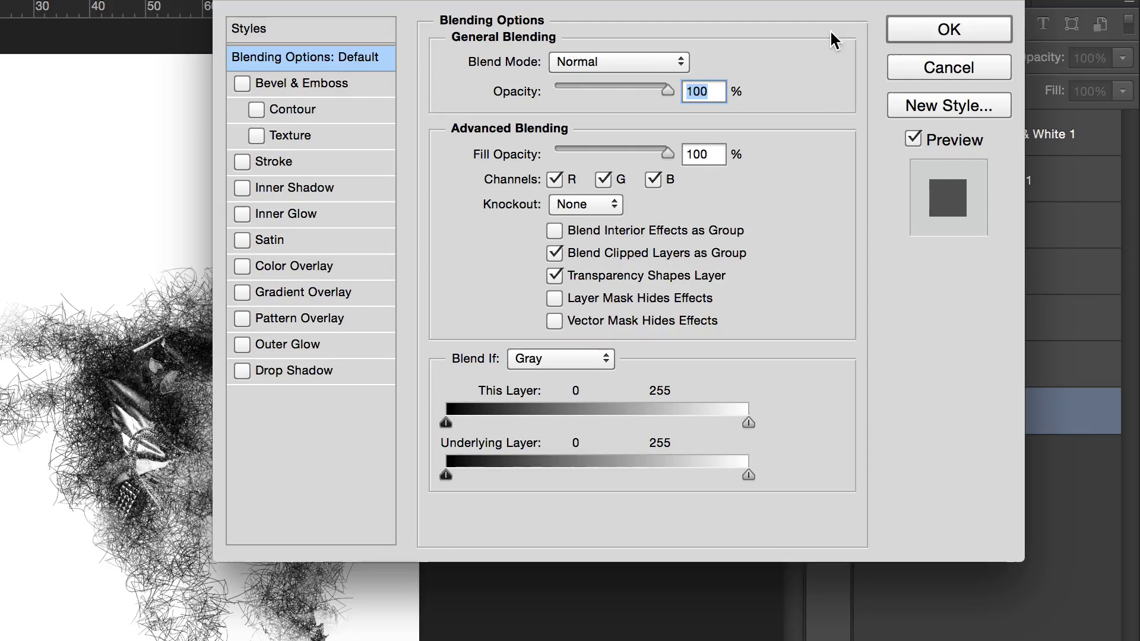
pyautogui.click(329, 269)
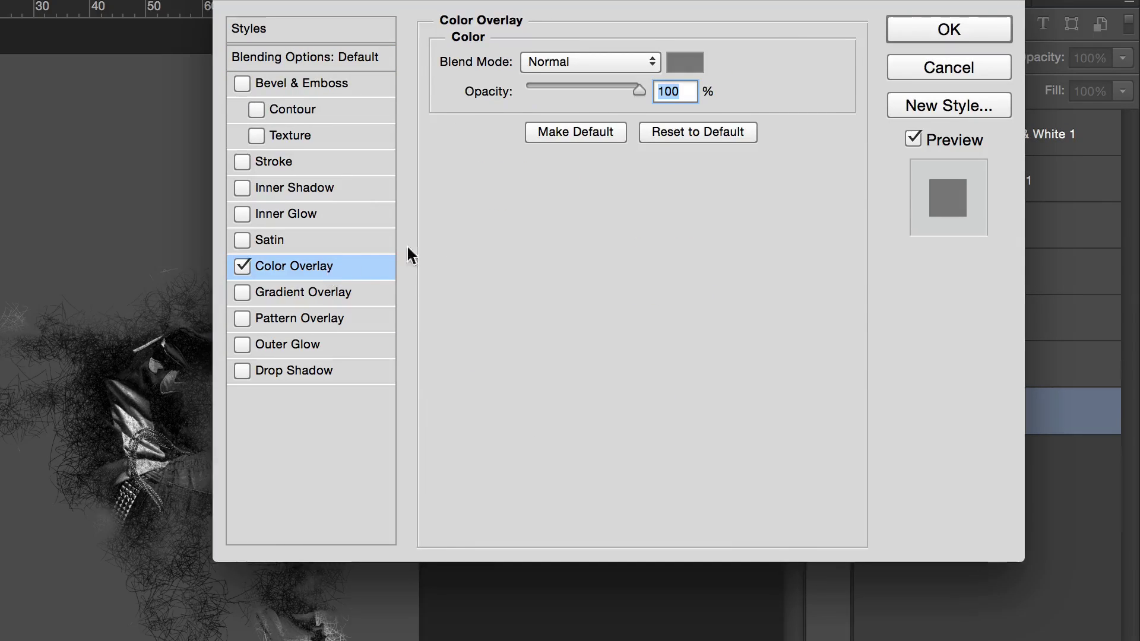
pyautogui.moveTo(520, 0); pyautogui.dragTo(687, 0)
pyautogui.click(846, 54)
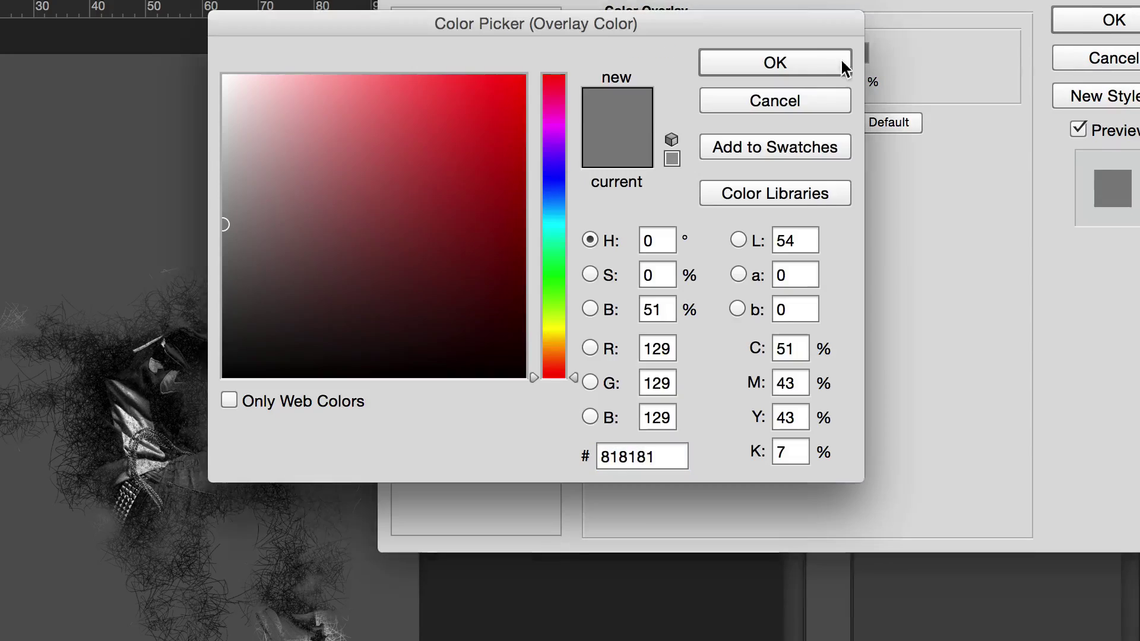
pyautogui.moveTo(453, 237)
pyautogui.mouseDown()
pyautogui.moveTo(208, 270)
pyautogui.moveTo(189, 294)
pyautogui.moveTo(233, 305)
pyautogui.moveTo(225, 375)
pyautogui.moveTo(241, 338)
pyautogui.moveTo(176, 309)
pyautogui.moveTo(221, 282)
pyautogui.mouseUp()
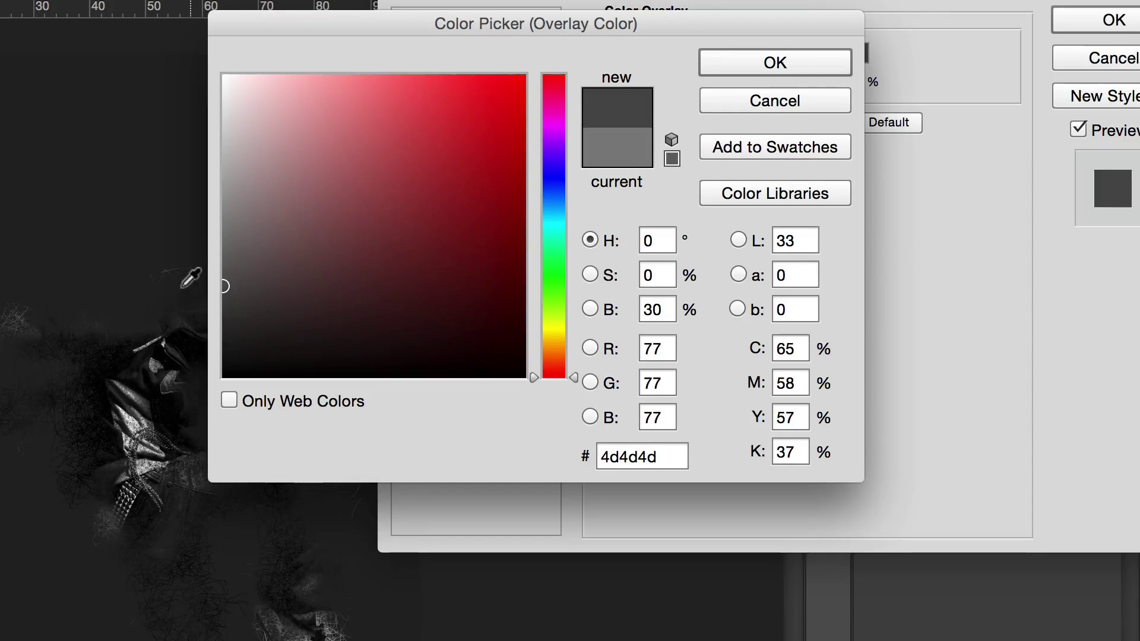
pyautogui.press('Return')
pyautogui.press('Return')
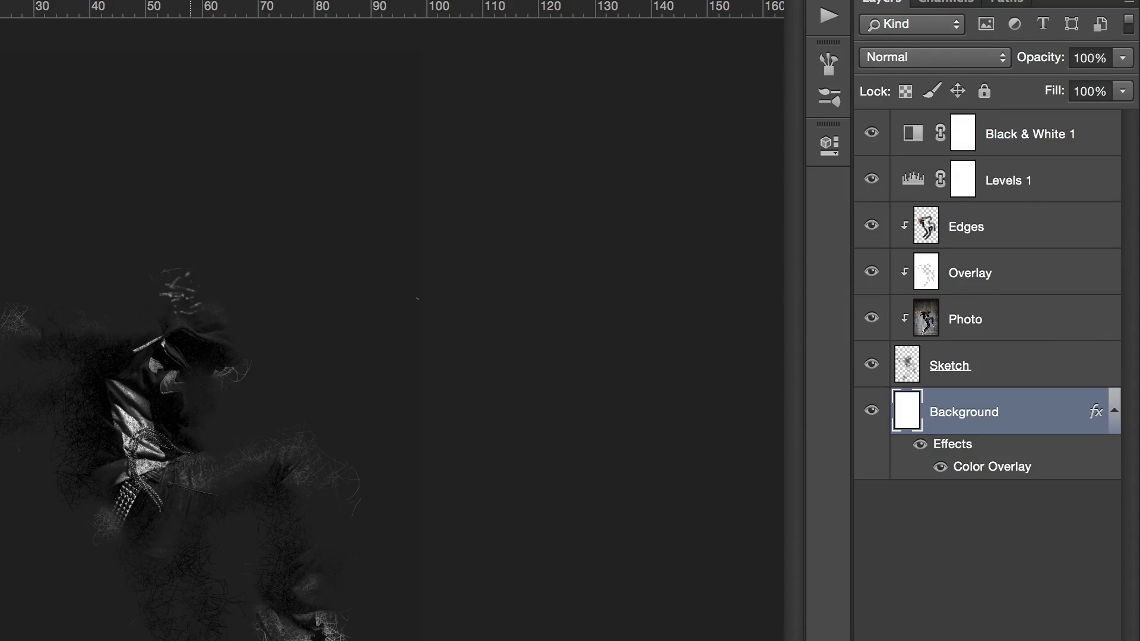
pyautogui.scroll(-8, 392, 320)
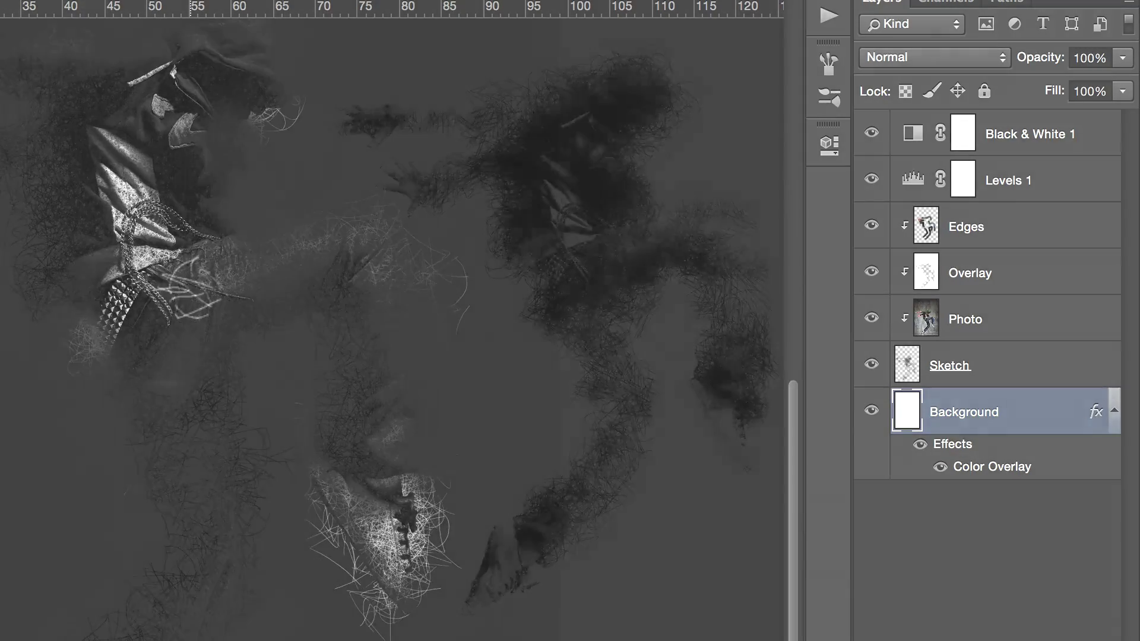